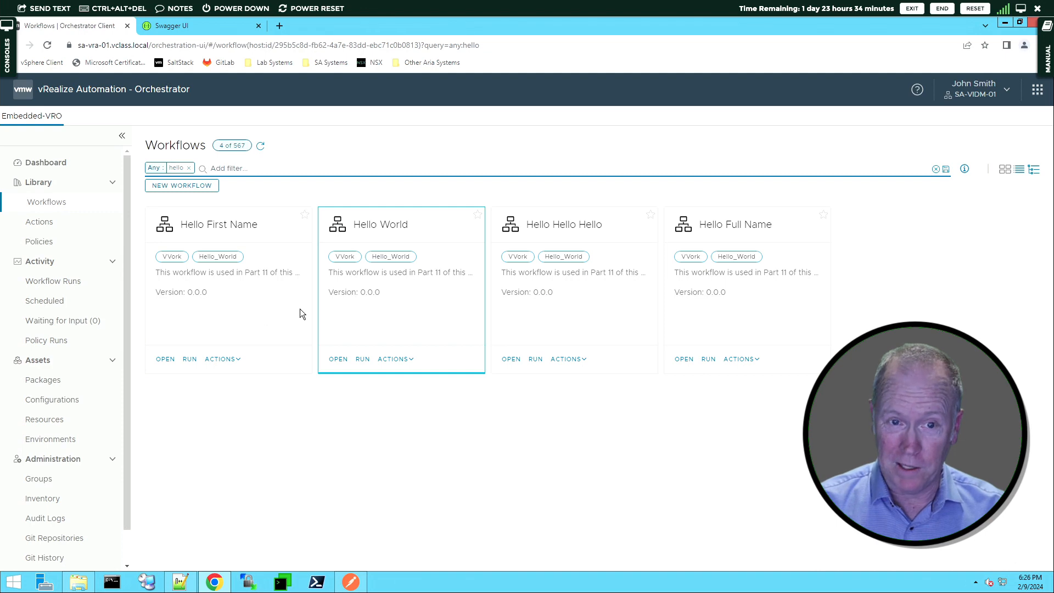
Open the Hello First Name workflow and review the end of its workflow ID and its inputs and outputs.
left_click(237, 320)
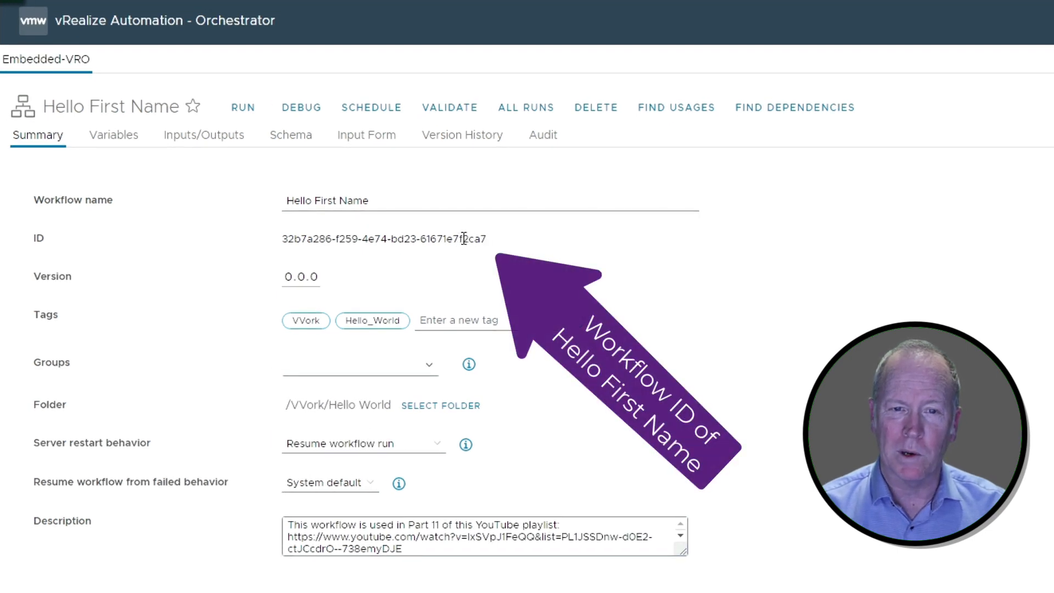
left_click_drag(460, 238, 498, 235)
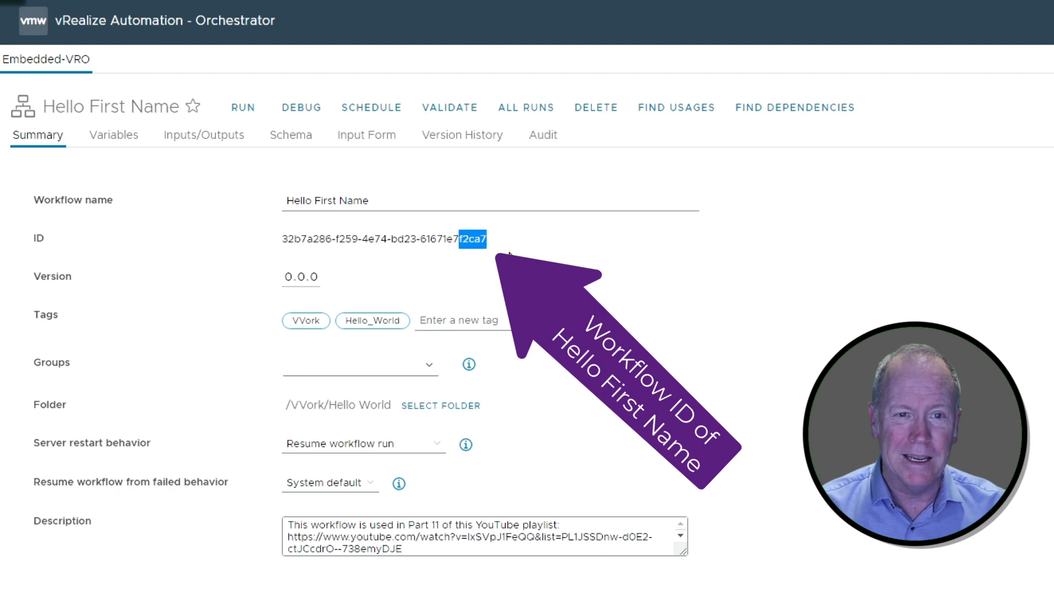
left_click(192, 140)
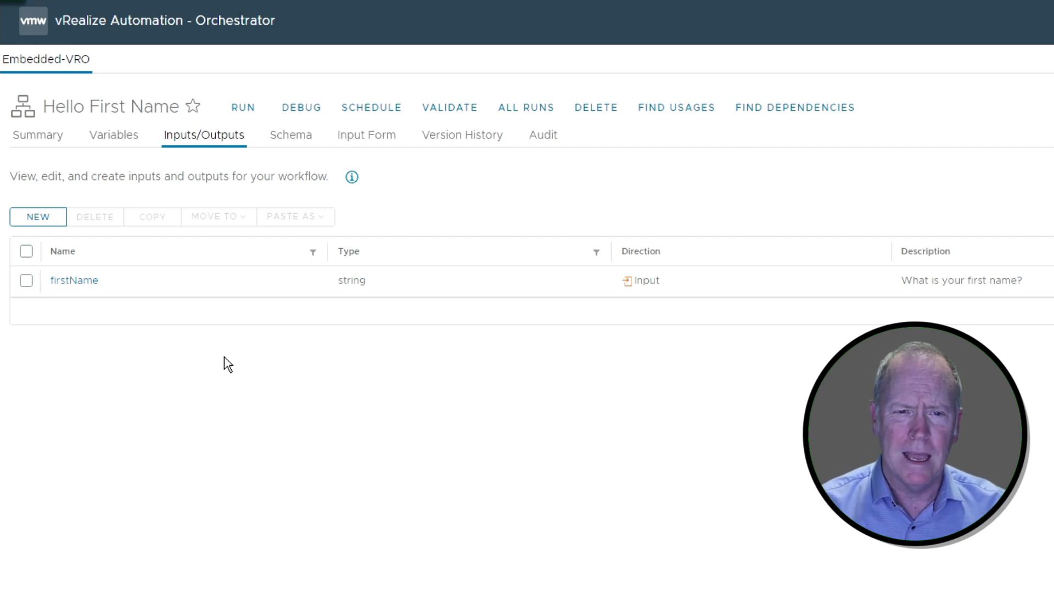
Inspect the Say Hello scriptable task in the workflow's schema, including its inputs and its script.
left_click(290, 137)
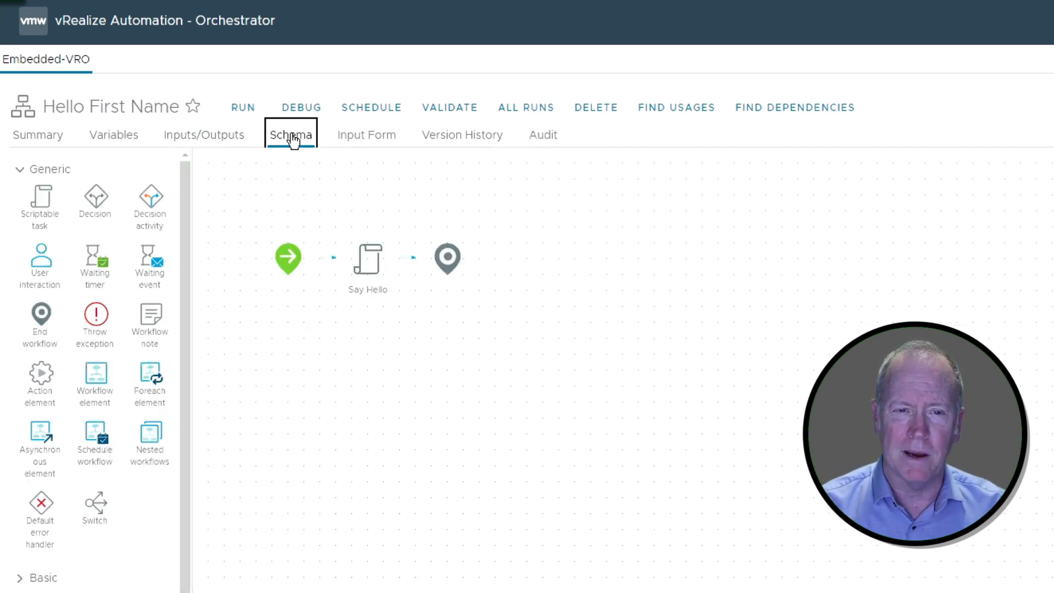
mouse_move(371, 271)
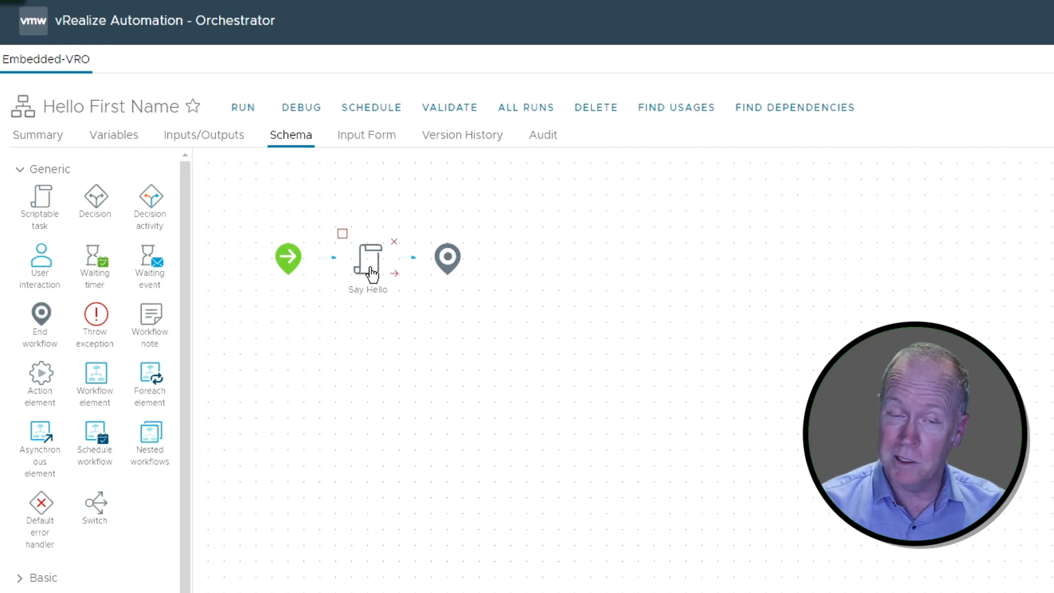
left_click(371, 272)
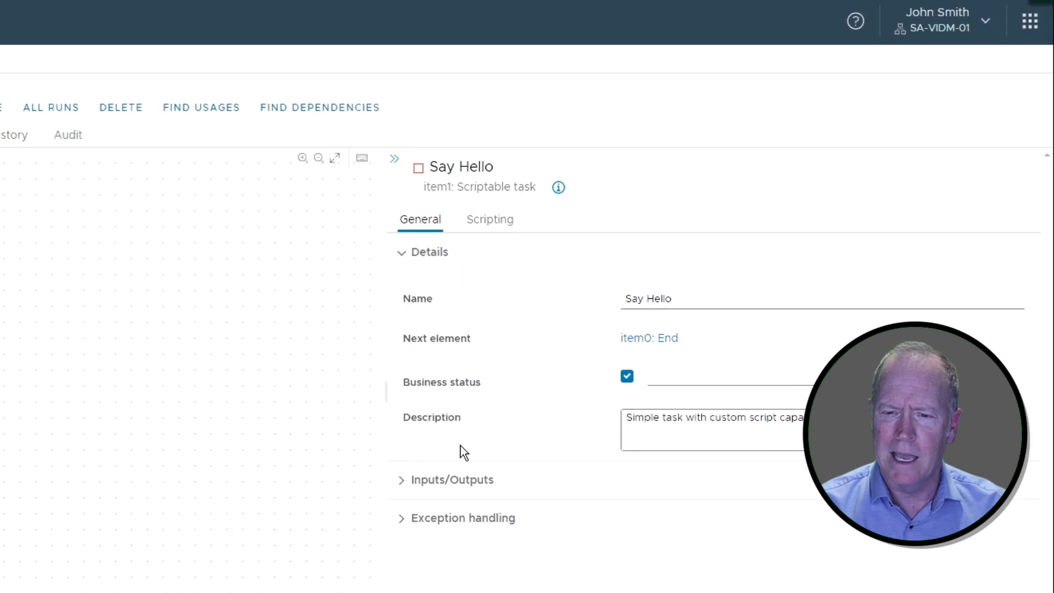
left_click(404, 483)
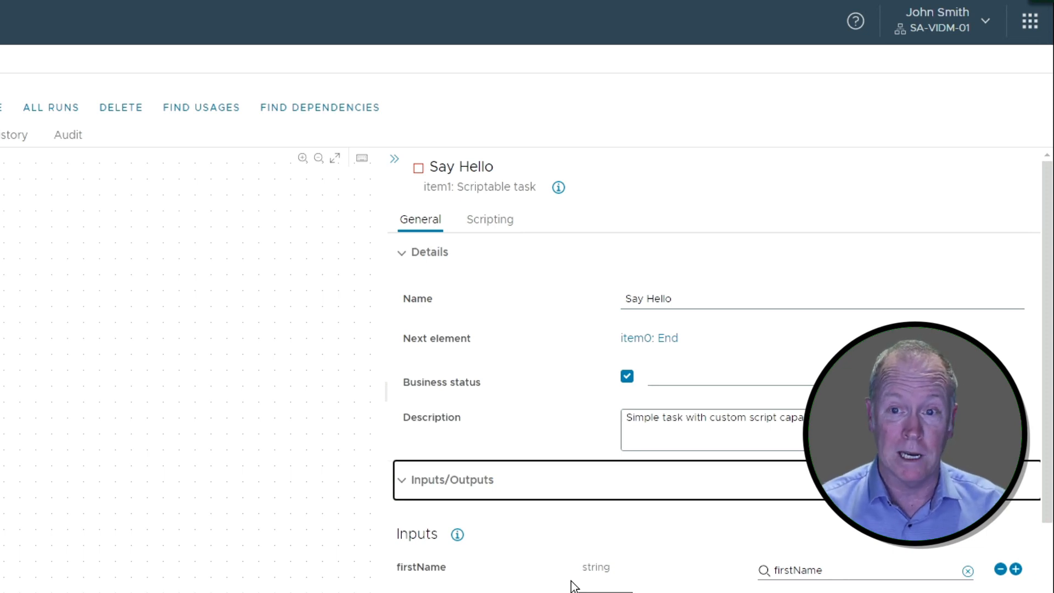
left_click(502, 222)
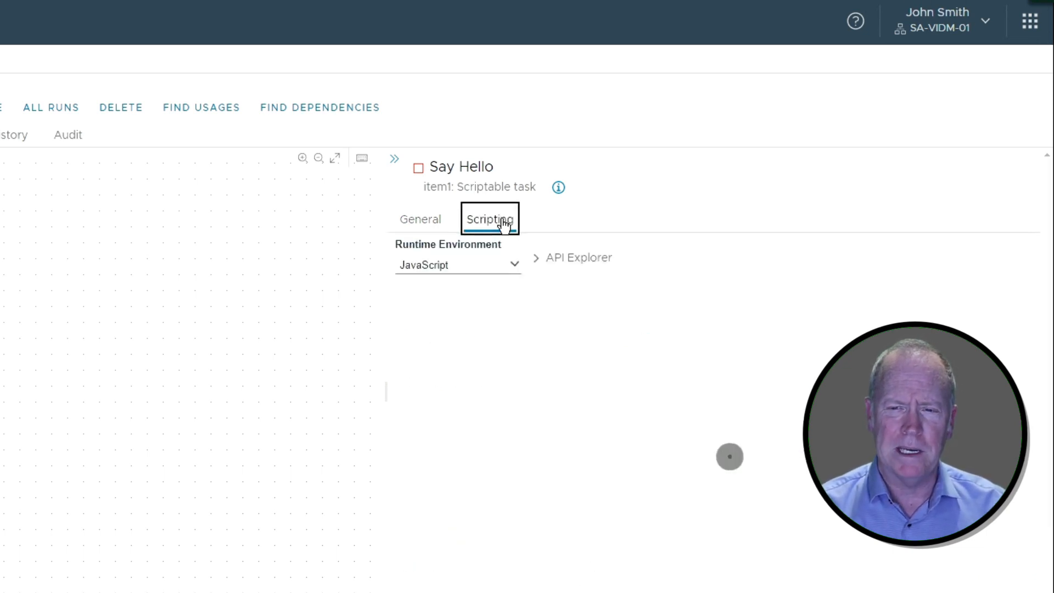
left_click(580, 434)
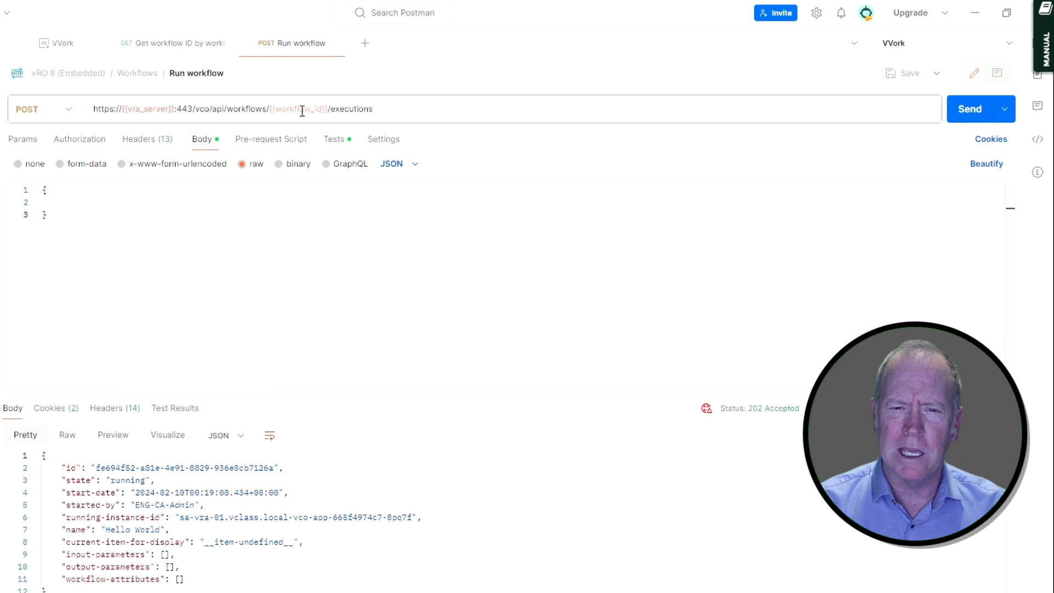
Set the current value of workflow_name in the VVork environment to Hello First Name and save the environment.
mouse_move(302, 111)
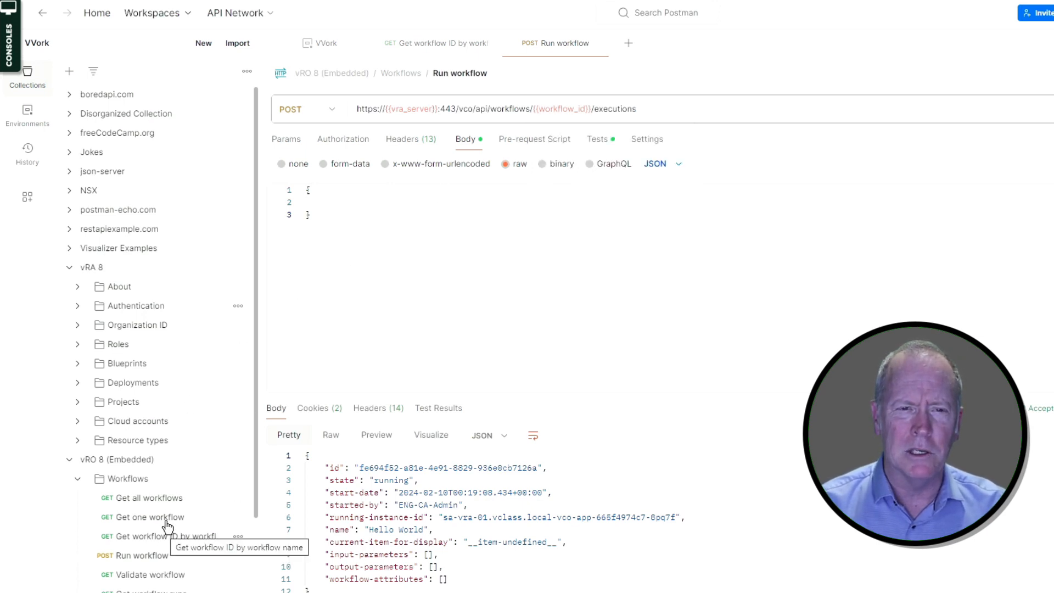
left_click(25, 122)
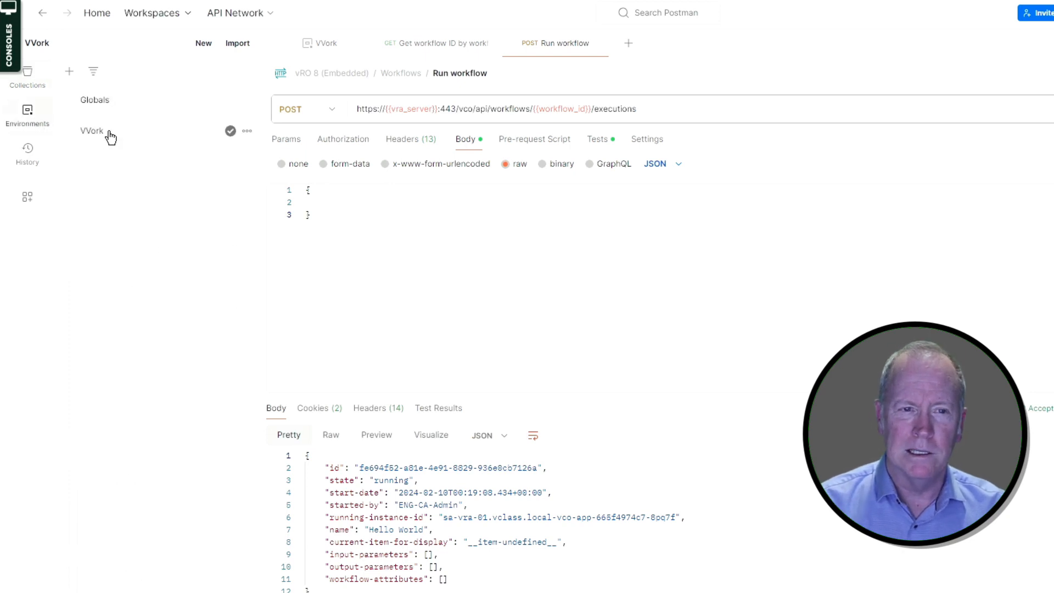
left_click(109, 135)
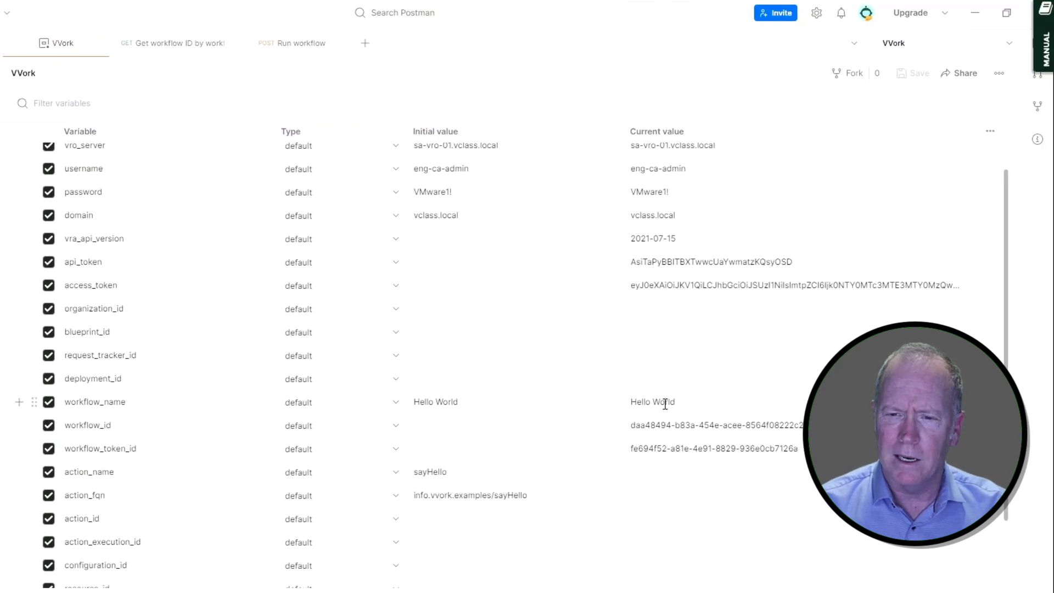
double_click(665, 403)
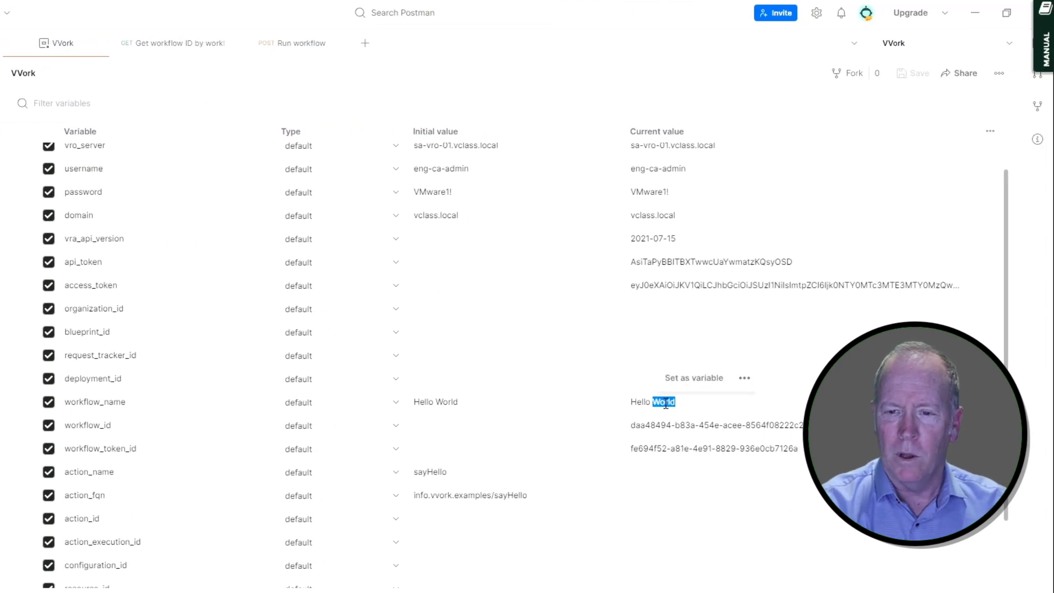
type("F")
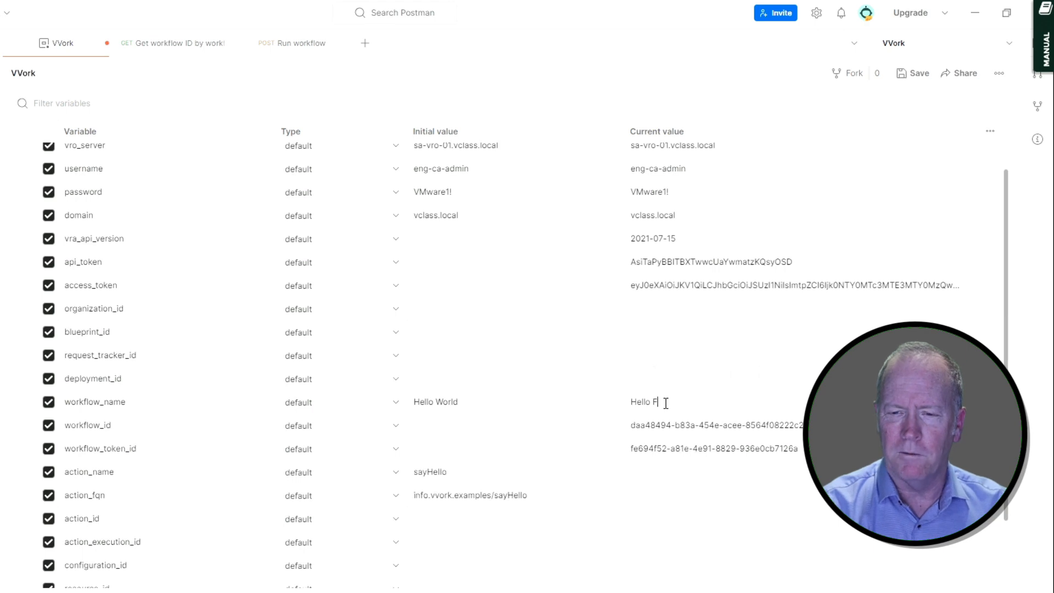
type("irst Name")
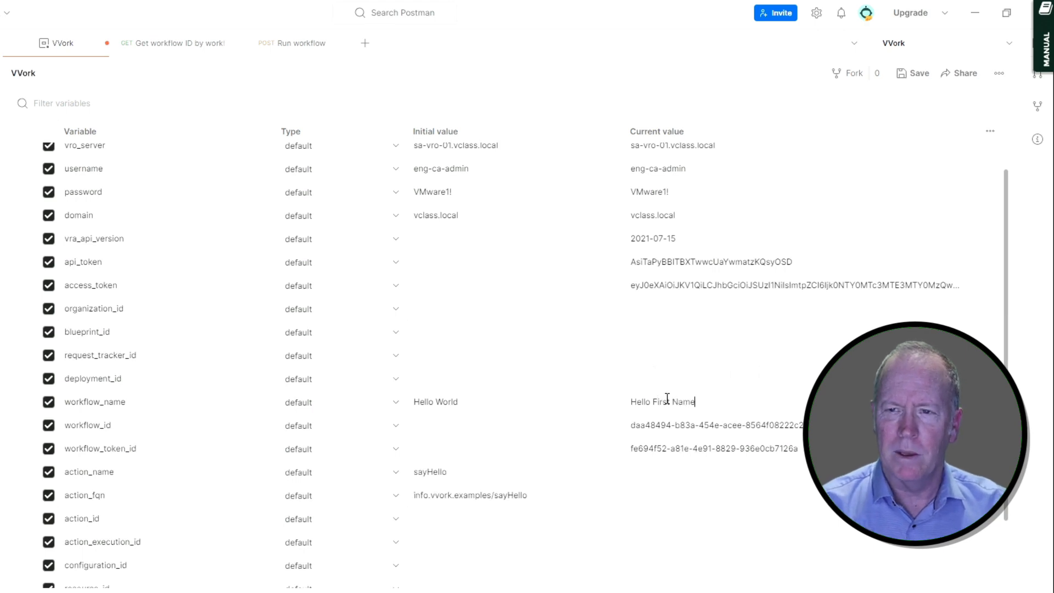
left_click(913, 77)
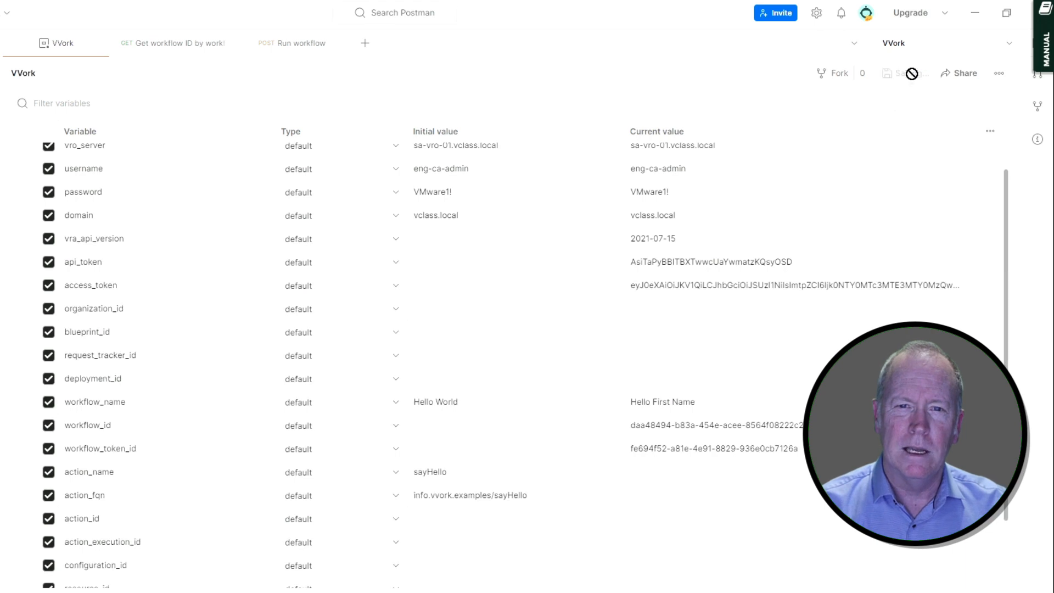
Send the Get workflow ID by workflow name request to look up the ID for the stored workflow name.
left_click(192, 49)
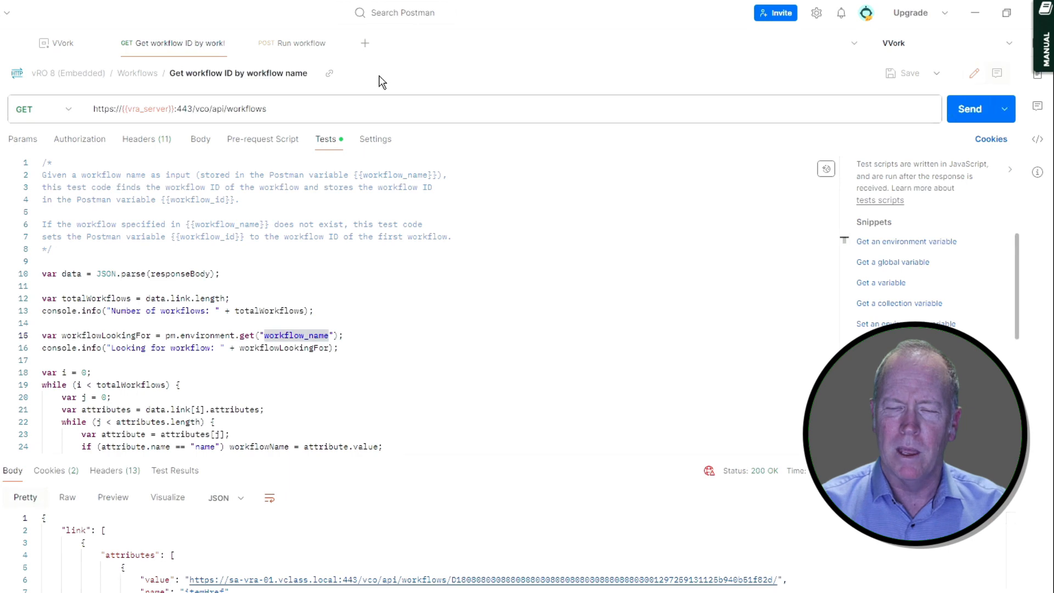
left_click(966, 120)
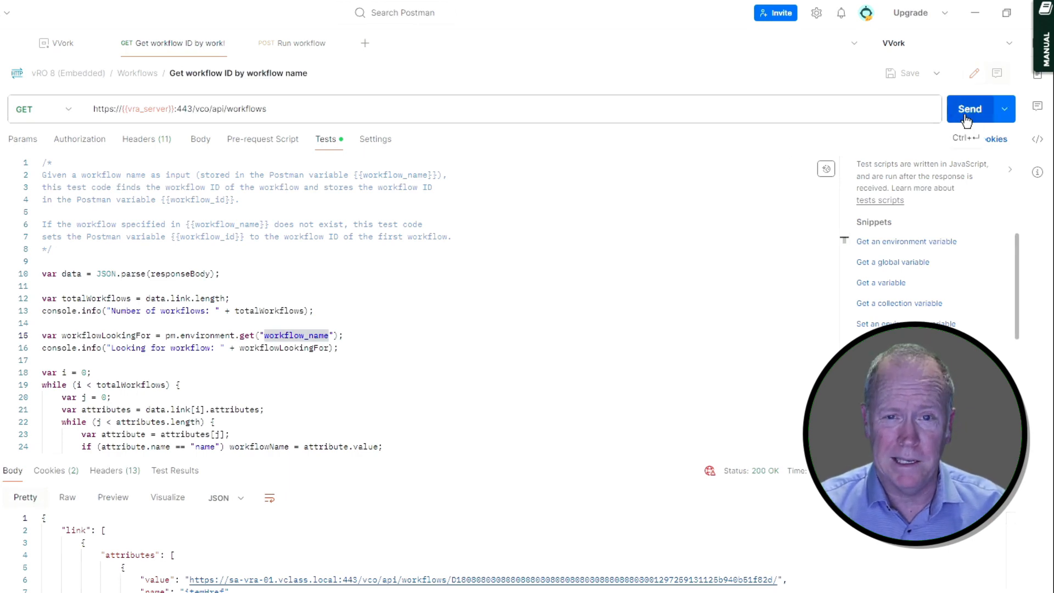
left_click(966, 120)
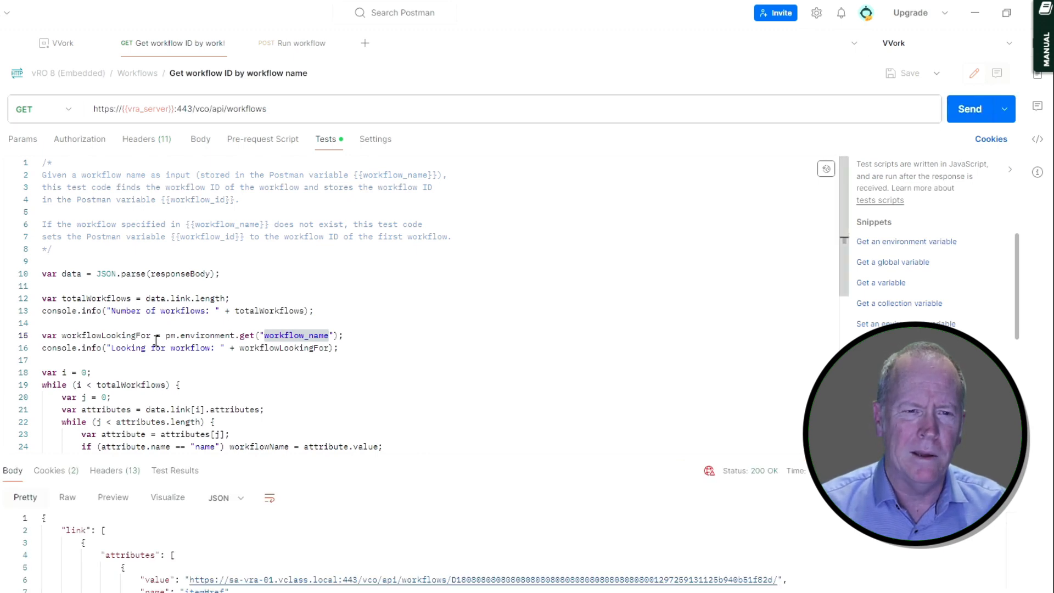
Add a local string parameter firstName with a sample first name to the Run workflow request body and undo the addition.
left_click(300, 51)
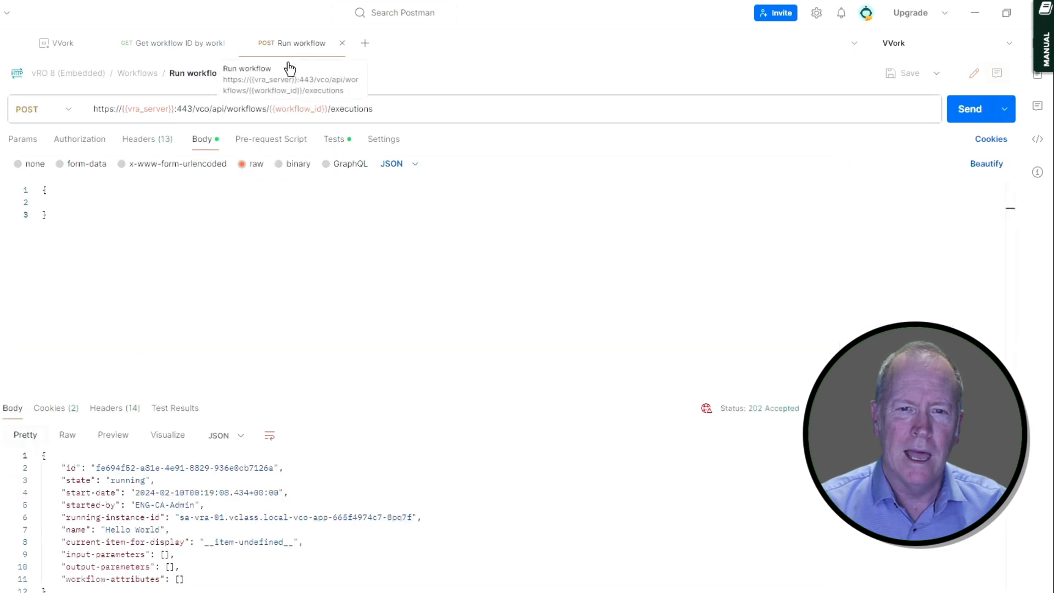
mouse_move(295, 108)
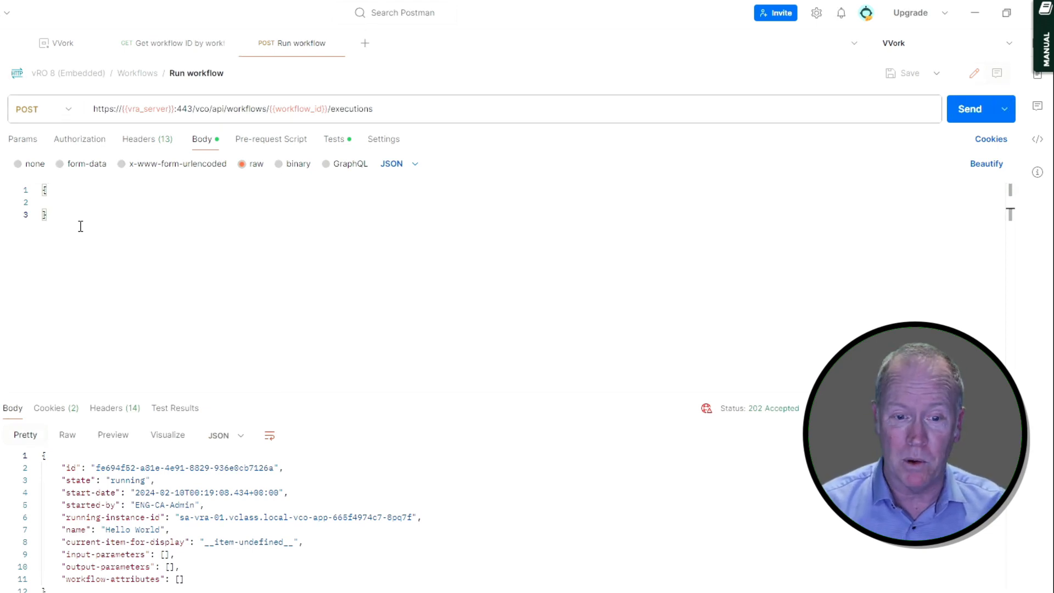
type("\"parameters\":     [         {         \"name\": \"firstName\",         \"scope\": \"local\",         \"type\": \"string\",         \"value\":             {             \"string\":                 {                 \"value\": \"Brian\"                 }             }         }     ]")
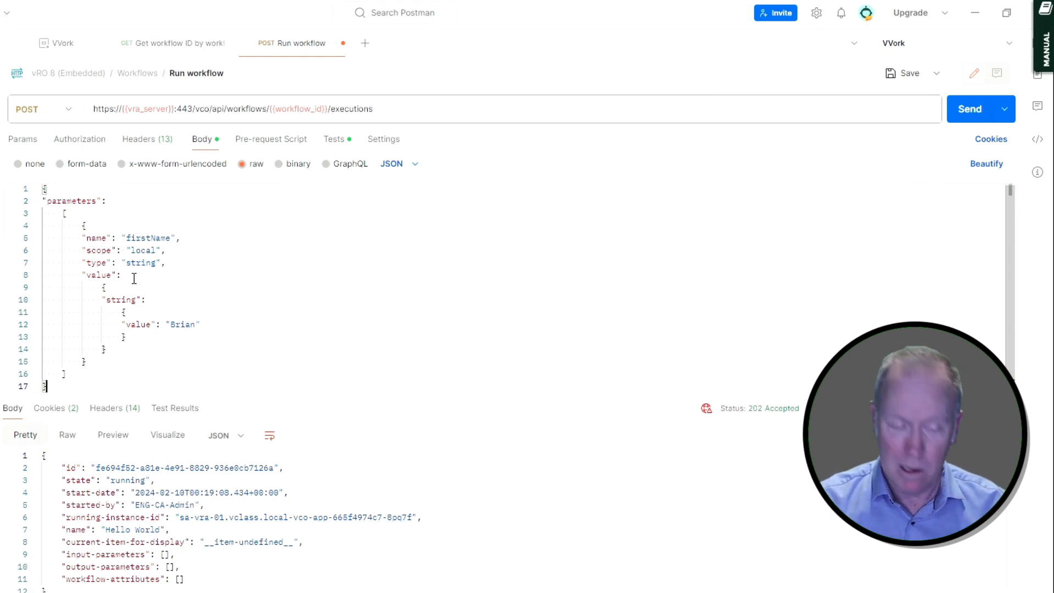
key("ctrl+z")
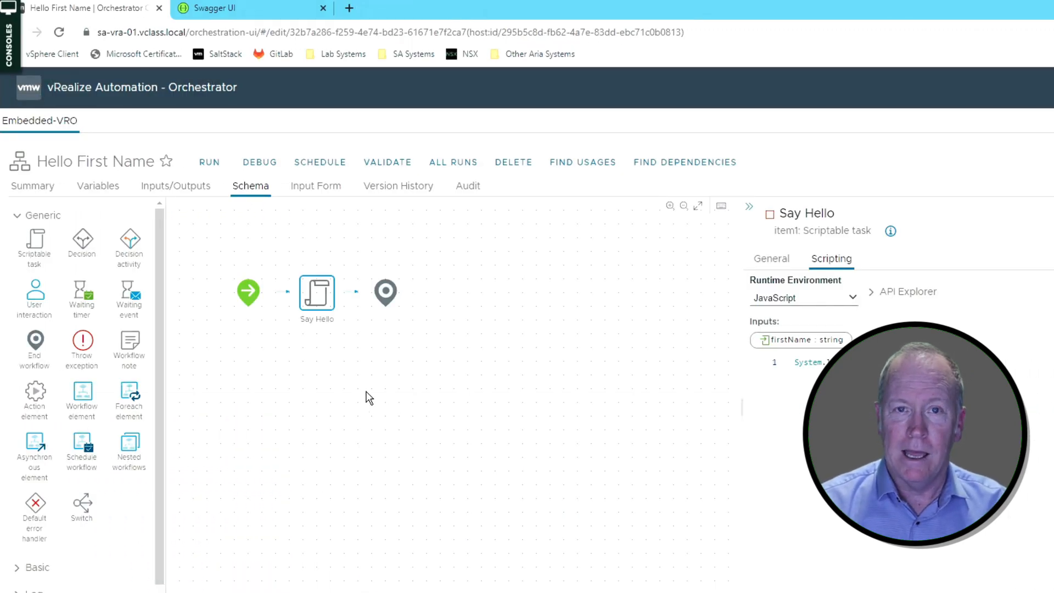
Set the Required constraint of the first name field to Yes in the workflow's input form and save the changes.
left_click(321, 191)
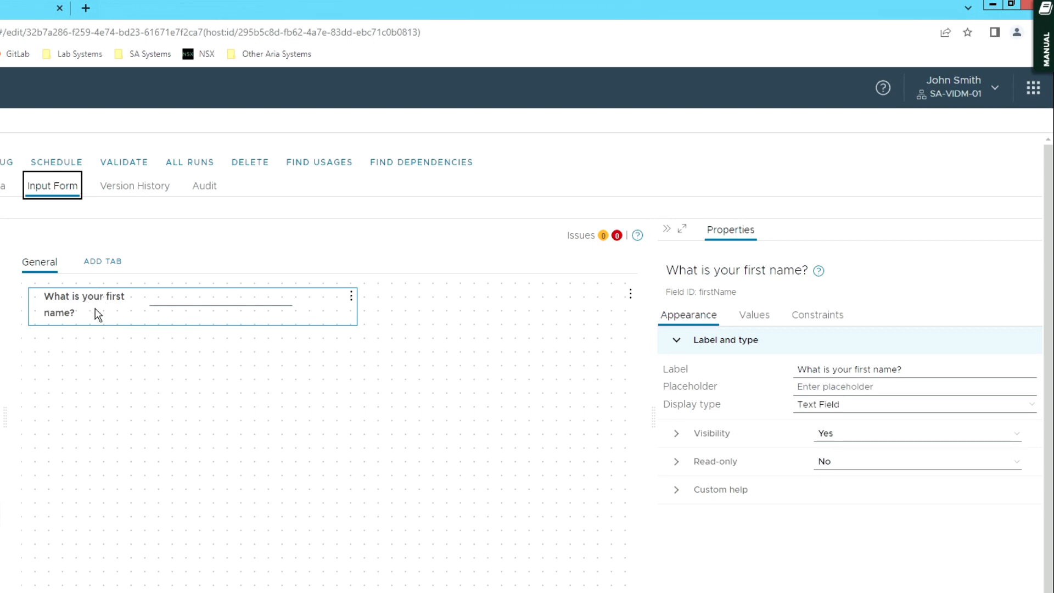
left_click(695, 369)
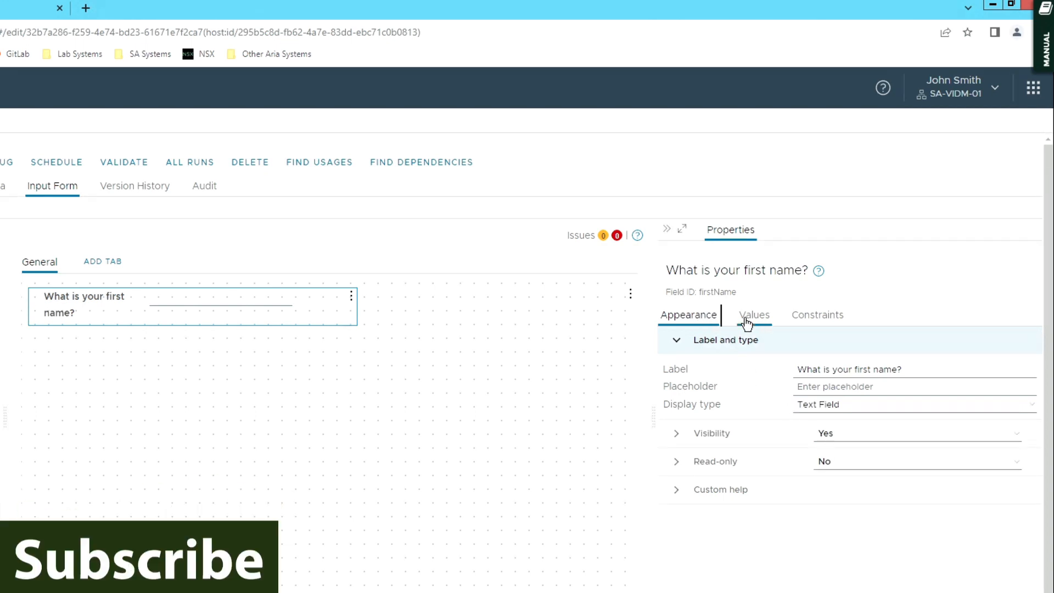
left_click(816, 316)
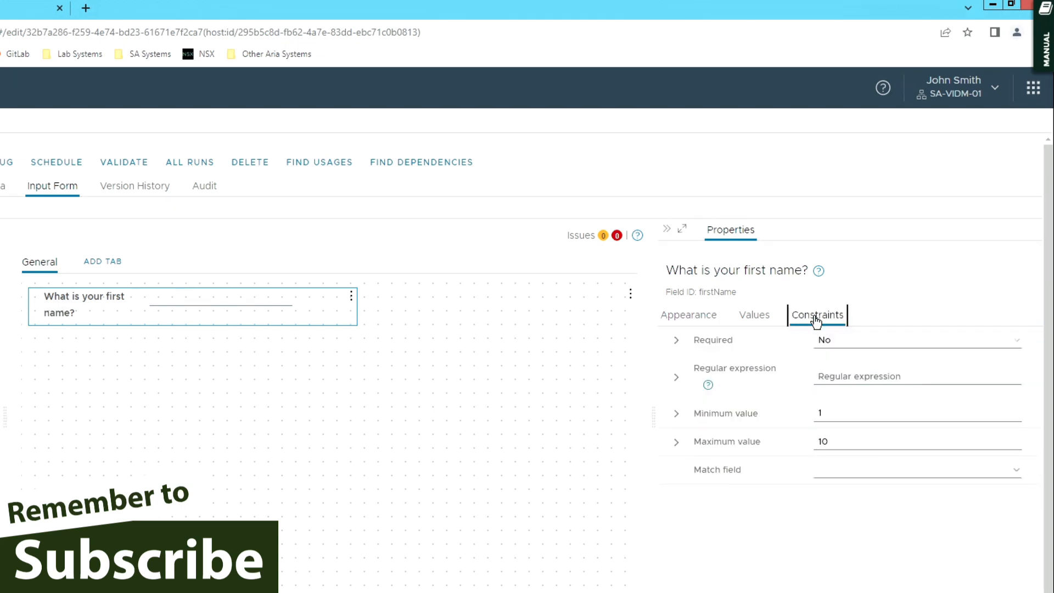
left_click(836, 345)
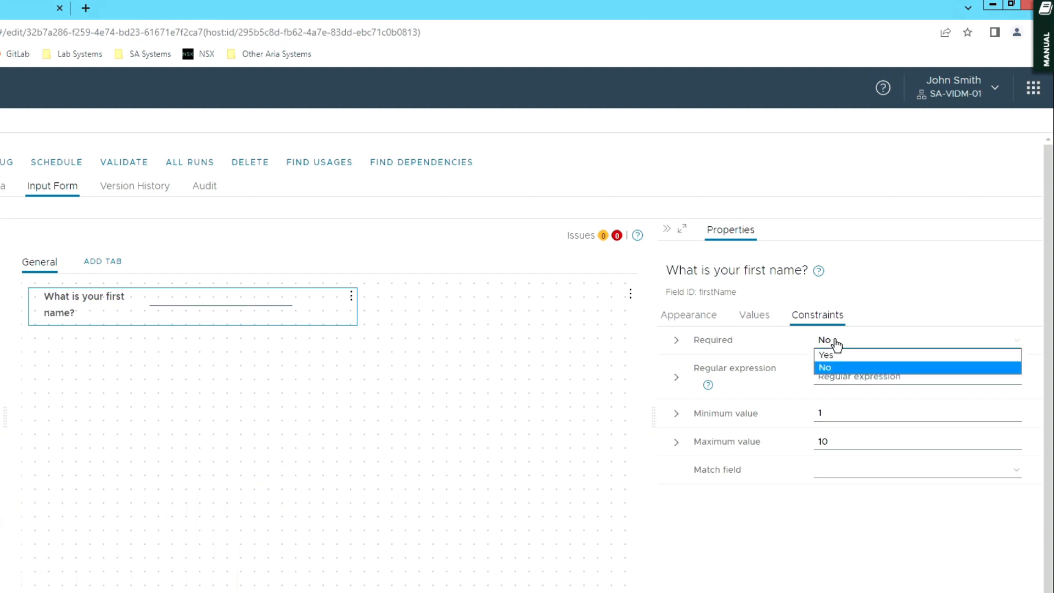
left_click(835, 354)
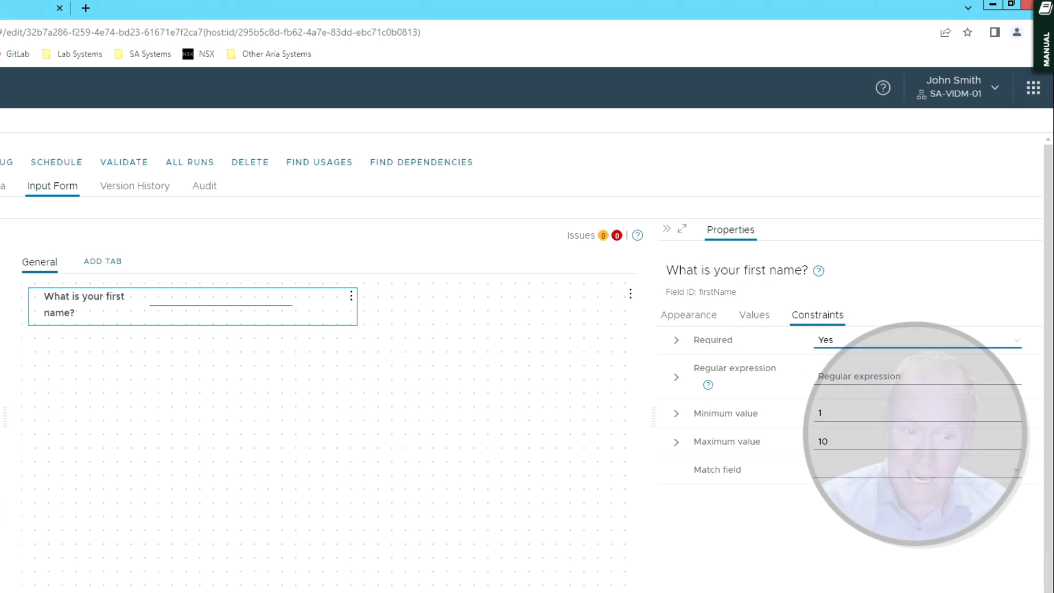
left_click(3, 590)
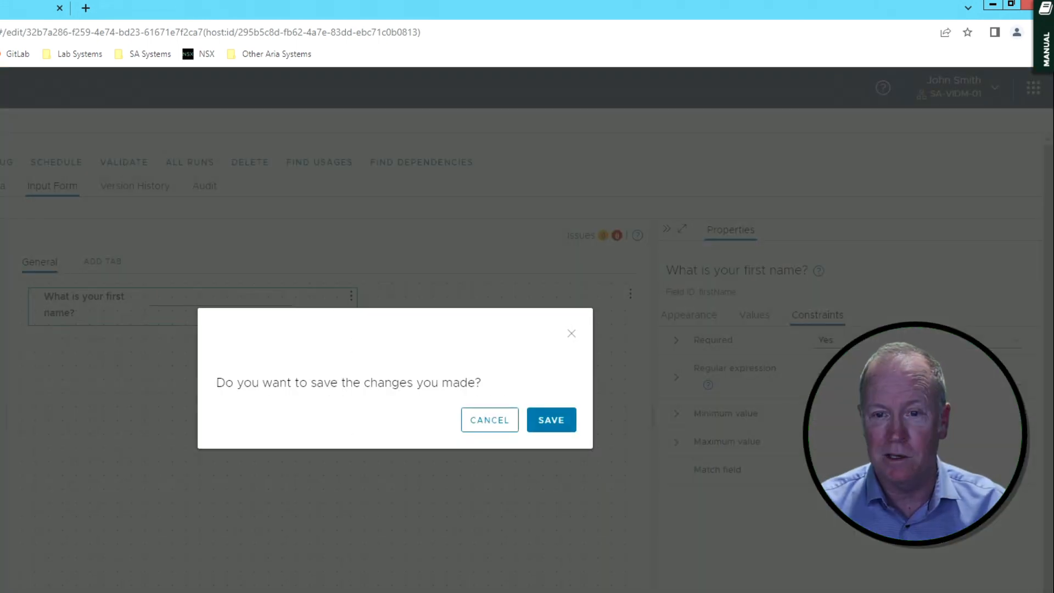
left_click(548, 420)
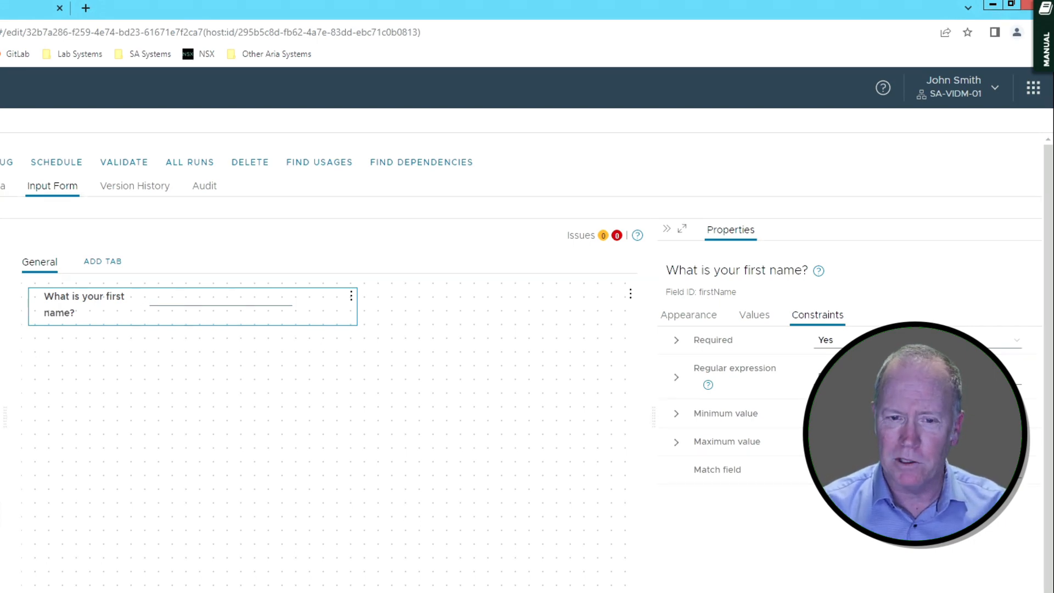
Switch to Postman and send the Get one workflow request from the vRO 8 (Embedded) collection, using the stored workflow_id.
key("alt+Tab")
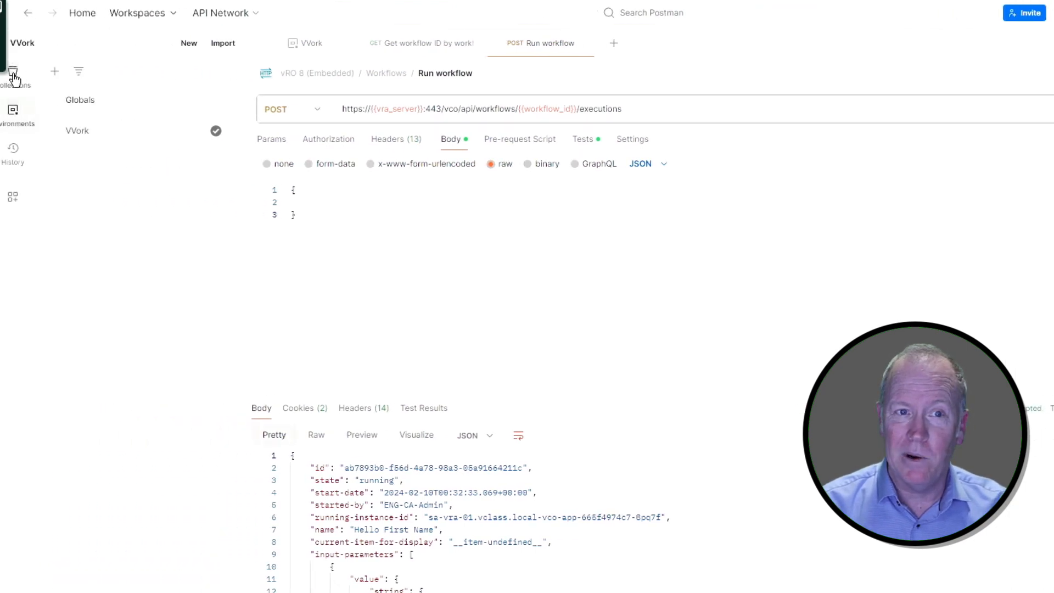
left_click(28, 78)
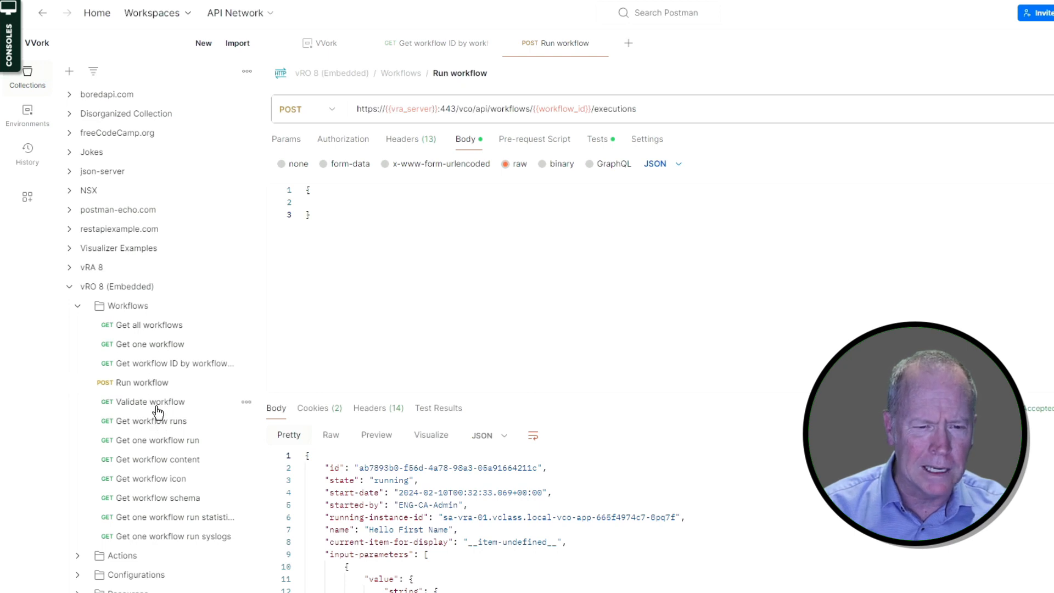
left_click(153, 346)
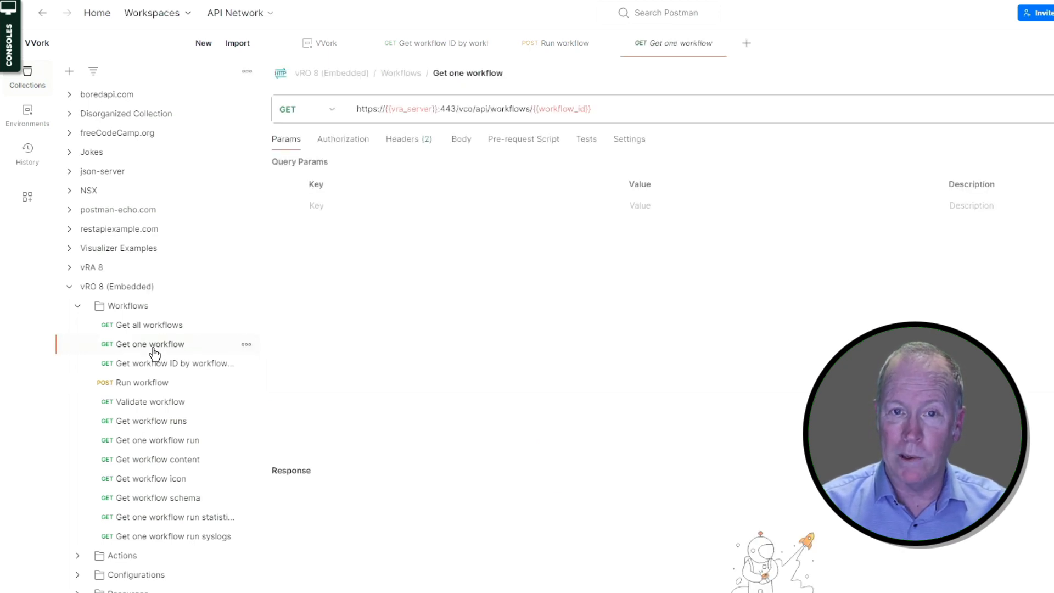
mouse_move(569, 109)
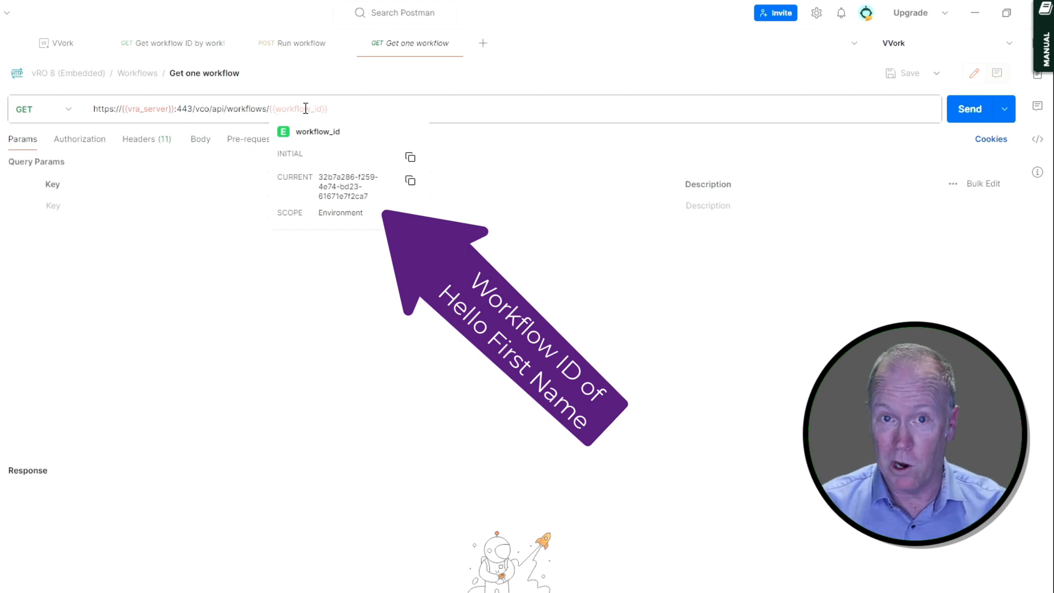
left_click(969, 115)
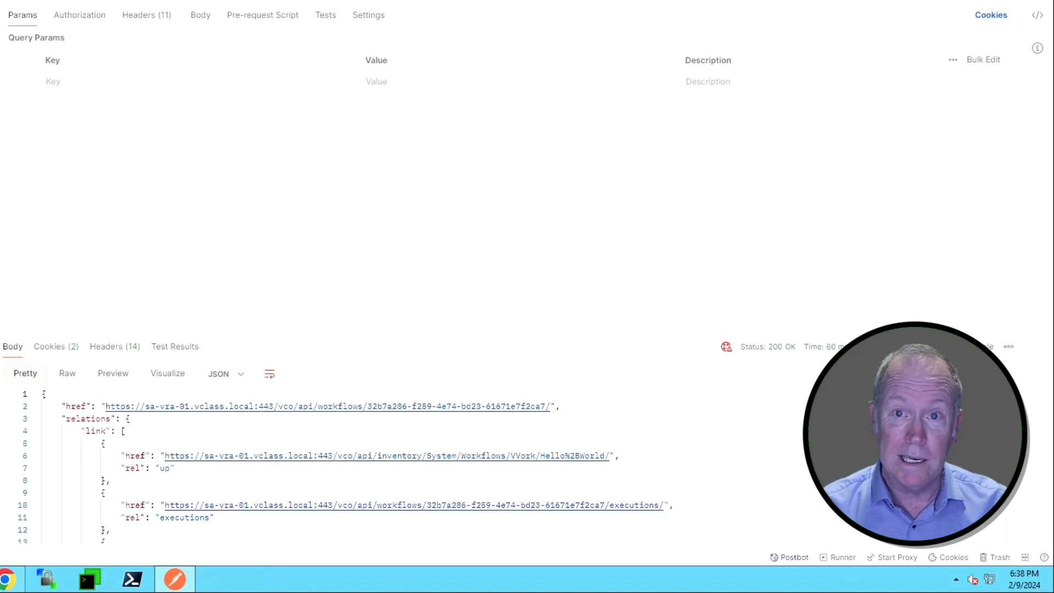
Send the Run workflow request with the empty JSON body.
scroll(351, 466, "down", 2)
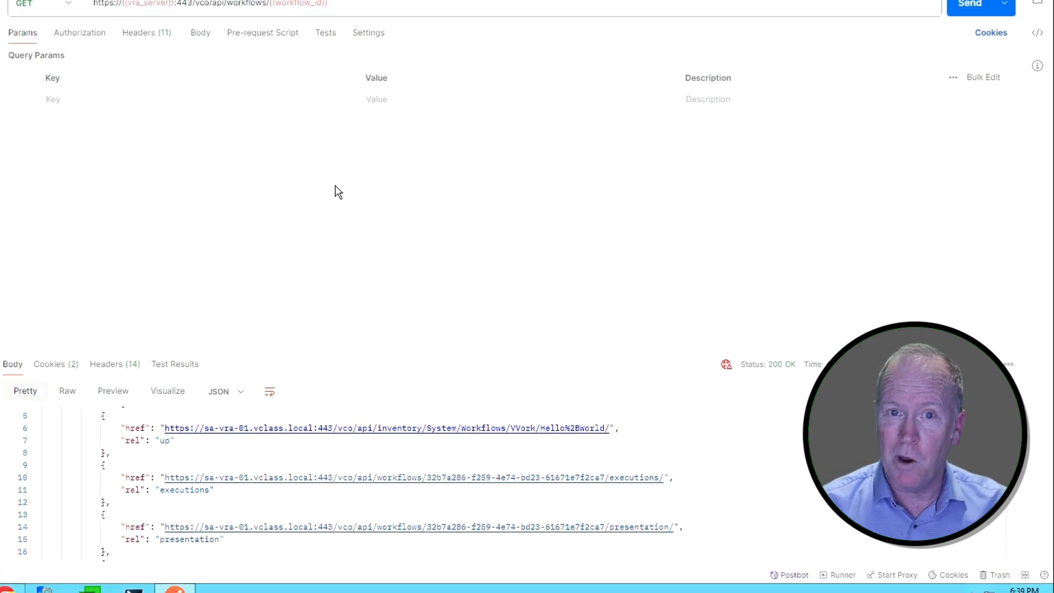
left_click(292, 49)
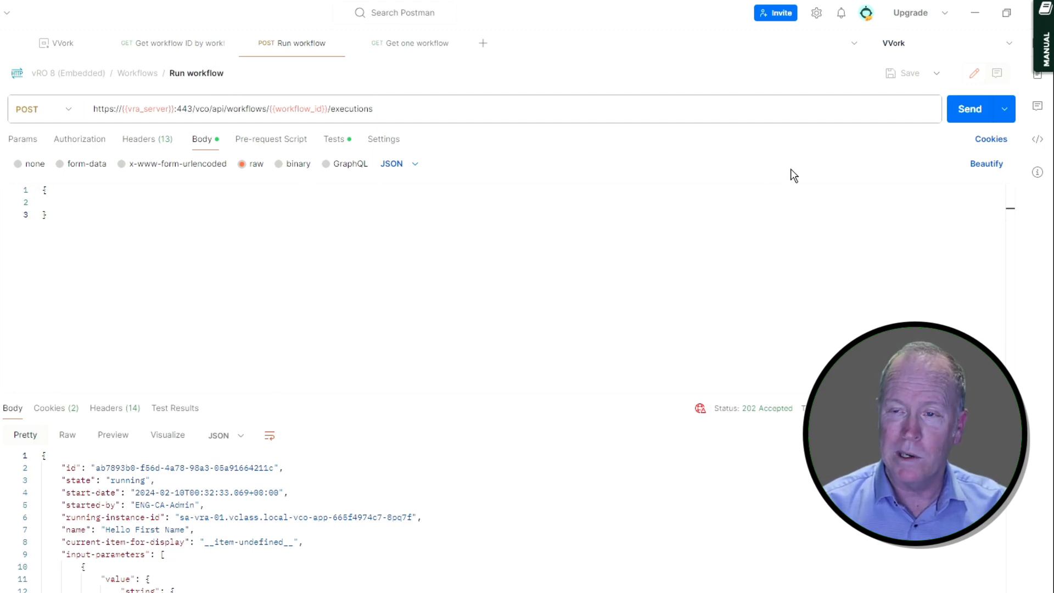
left_click(975, 120)
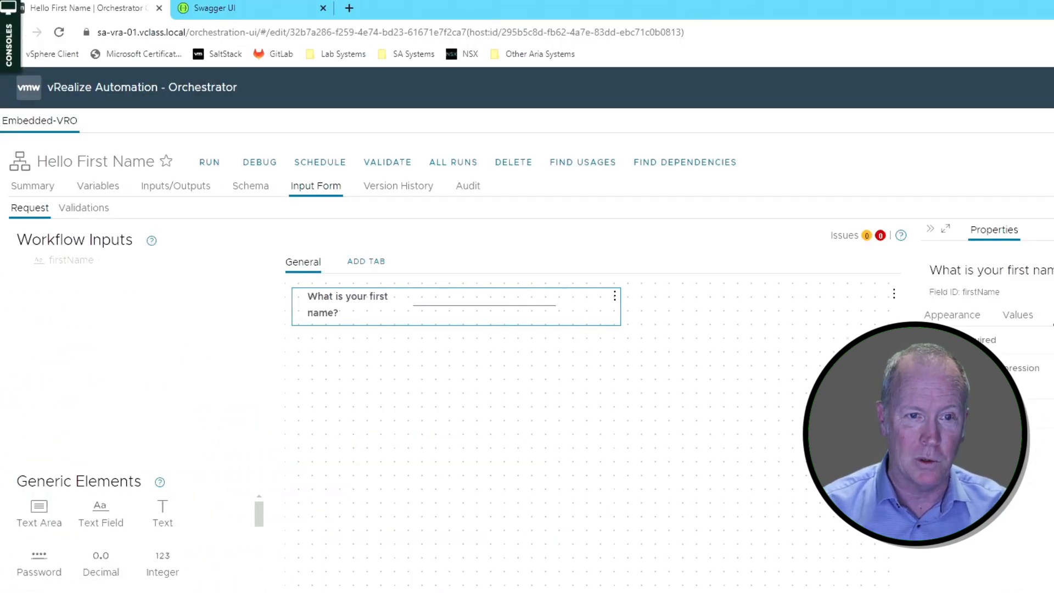
Switch to Orchestrator in the browser and view the logs of the most recent Hello First Name workflow run.
left_click(110, 592)
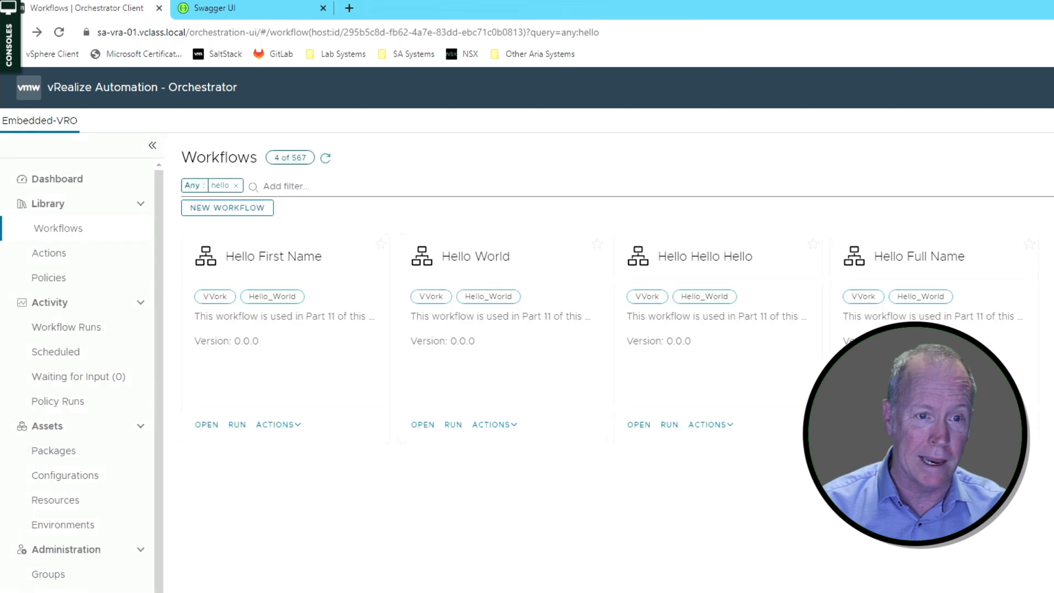
left_click(69, 328)
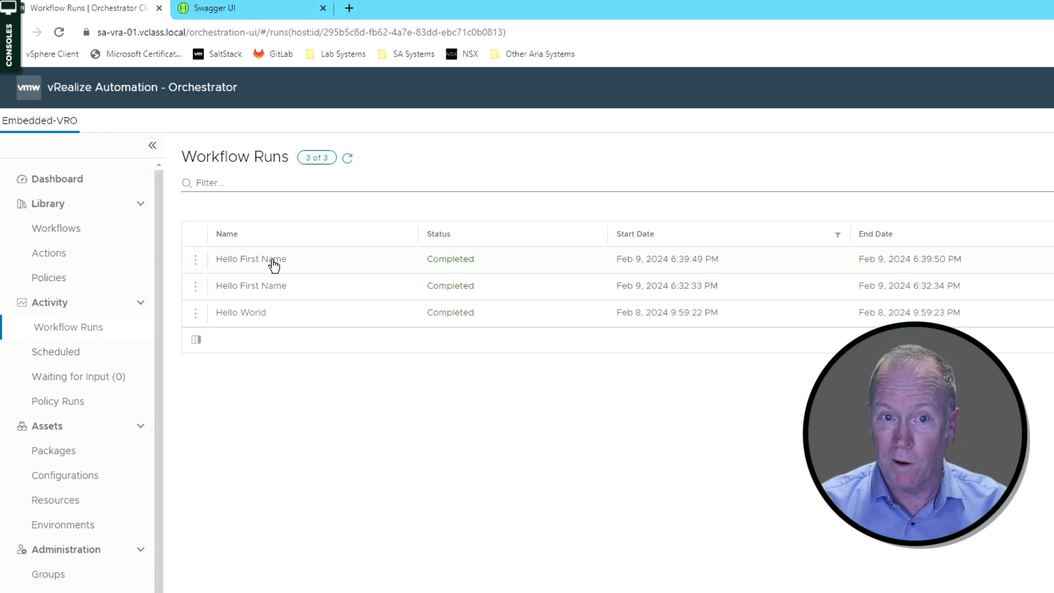
left_click(273, 262)
left_click(152, 497)
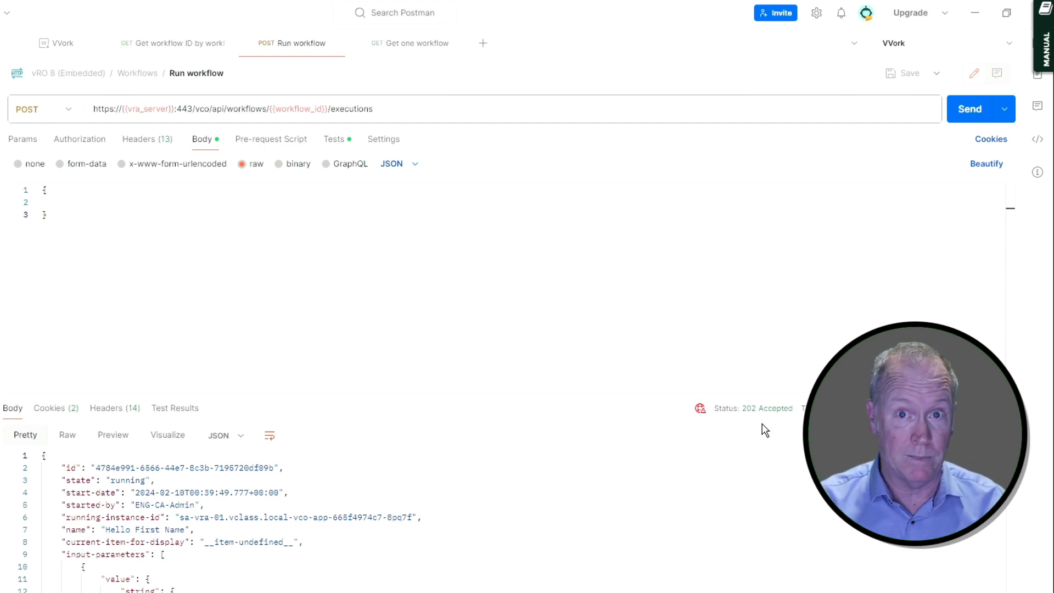
In Postman, add a local string parameter firstName with a sample first name to the Run workflow body, and send the request.
type("\"parameters\":     [         {         \"name\": \"firstName\",         \"scope\": \"local\",         \"type\": \"string\",         \"value\":             {             \"string\":                 {                 \"value\": \"Brian\"                 }             }         }     ]")
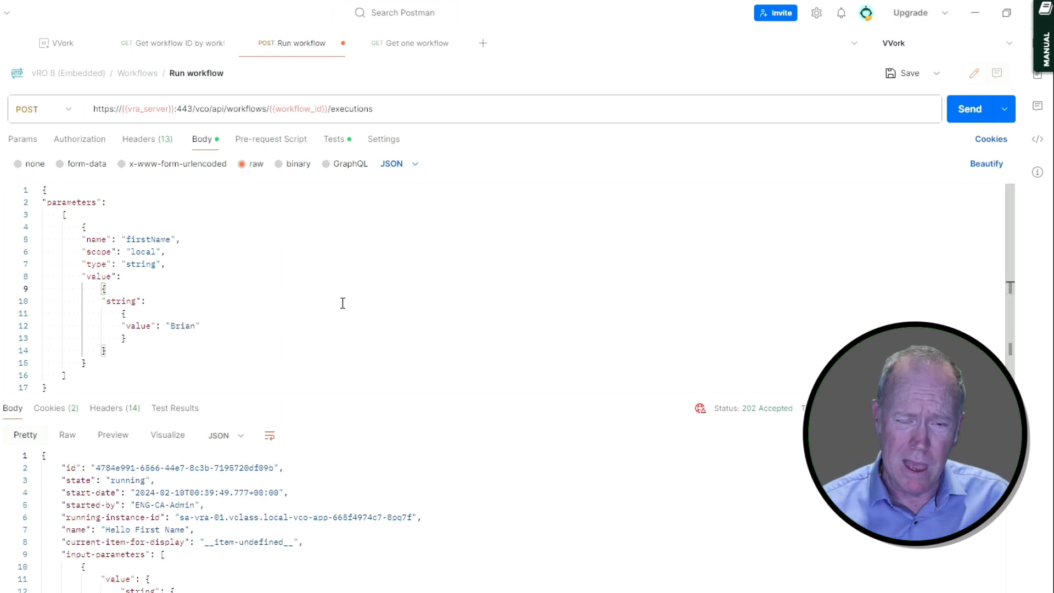
double_click(146, 240)
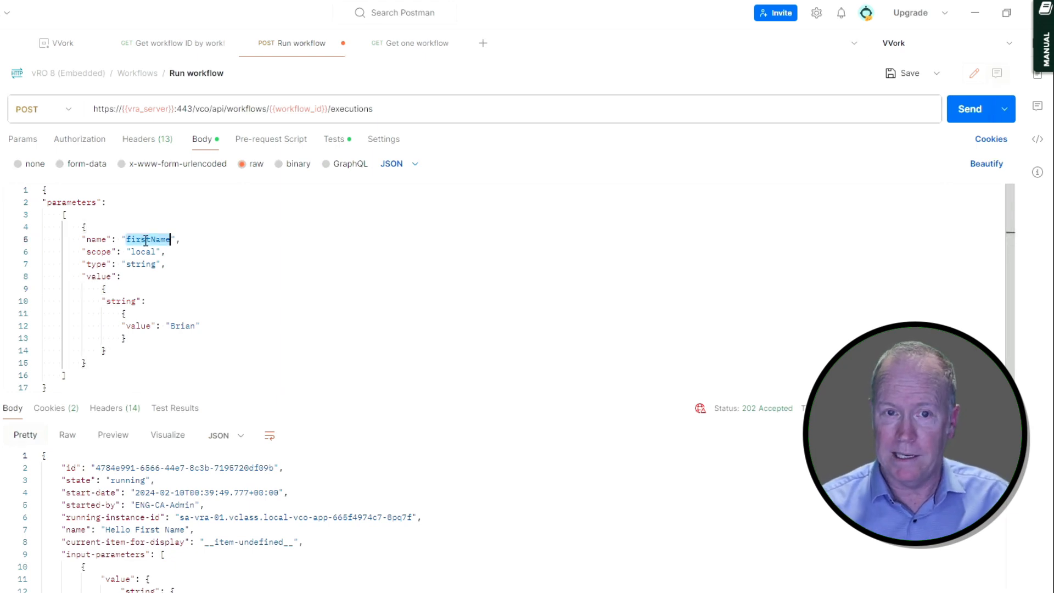
double_click(144, 252)
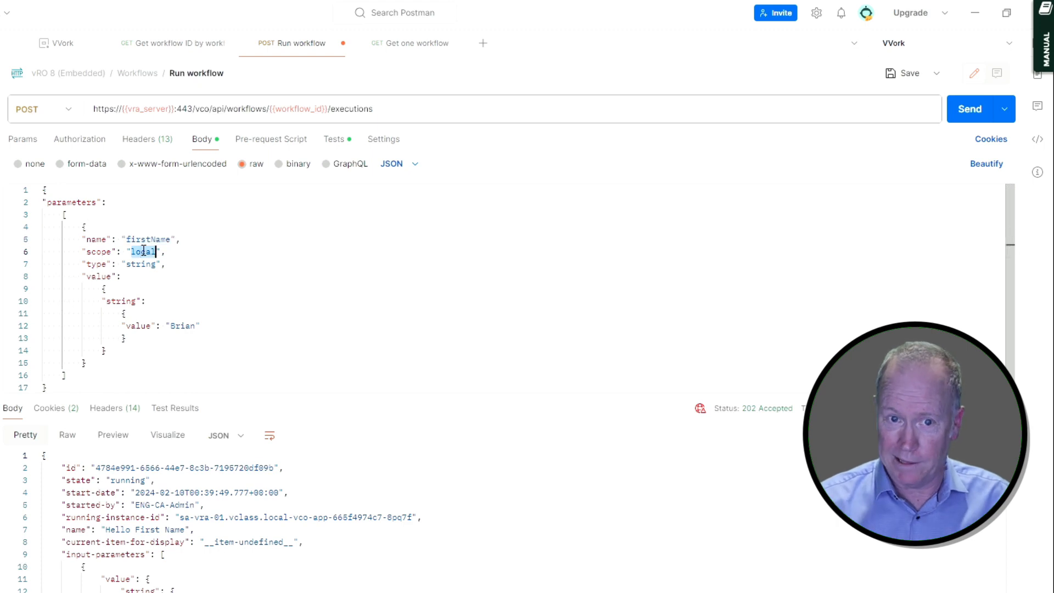
double_click(141, 264)
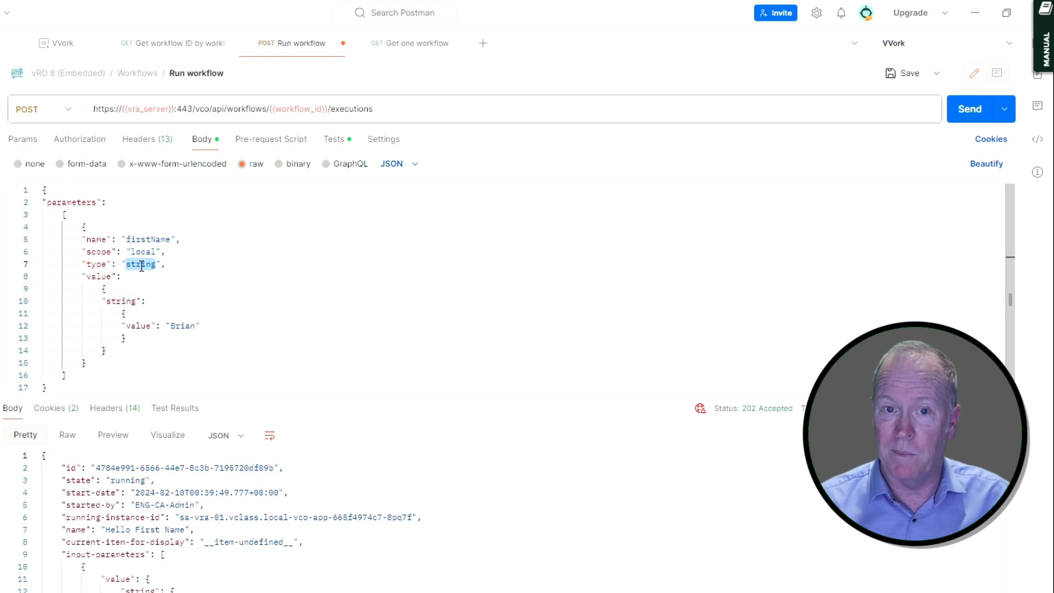
left_click(44, 276)
left_click_drag(44, 276, 103, 368)
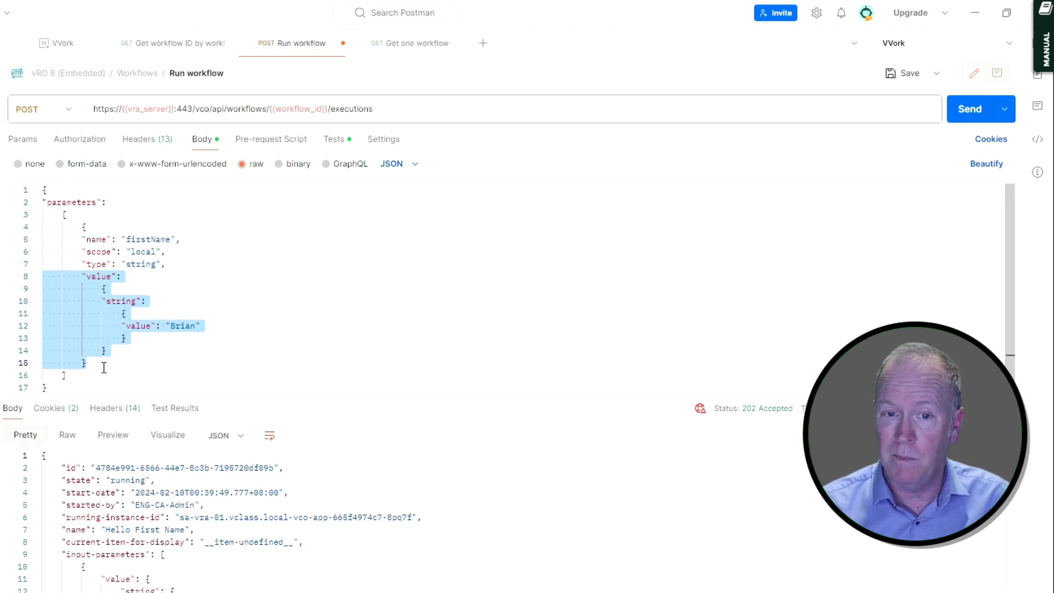
double_click(147, 239)
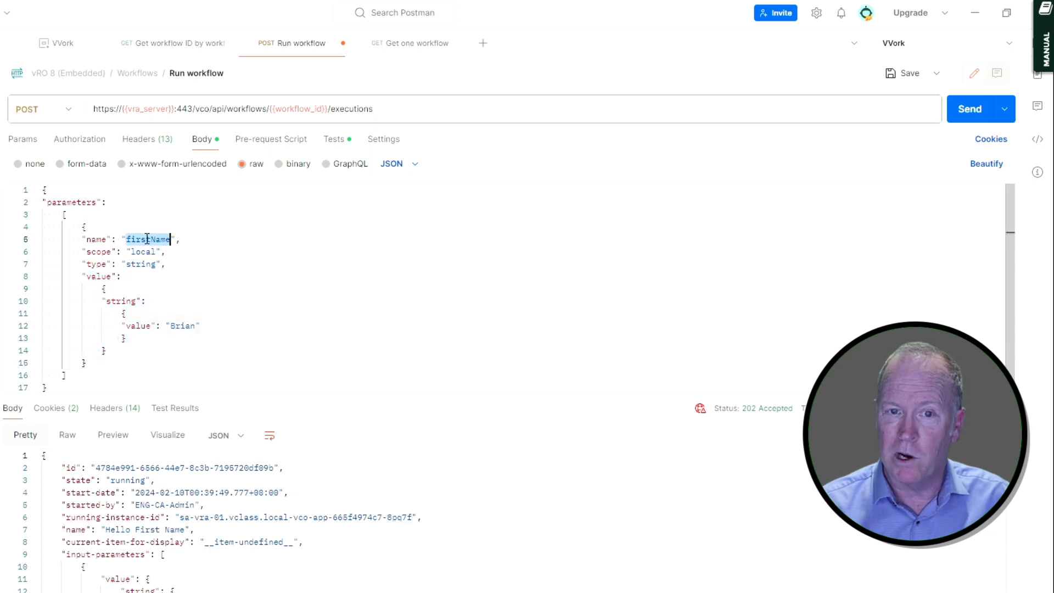
double_click(176, 326)
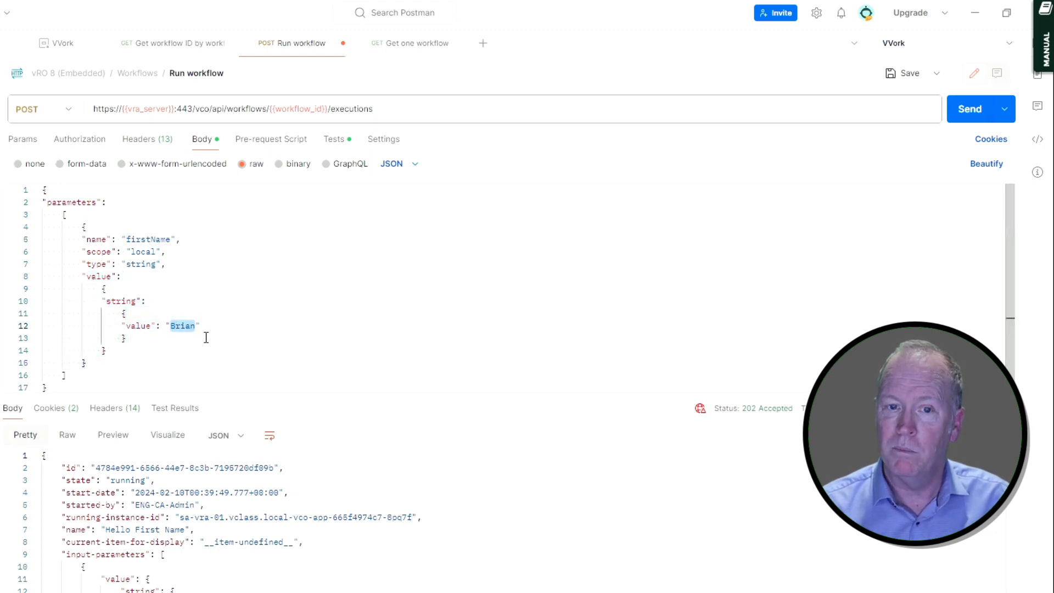
left_click(970, 120)
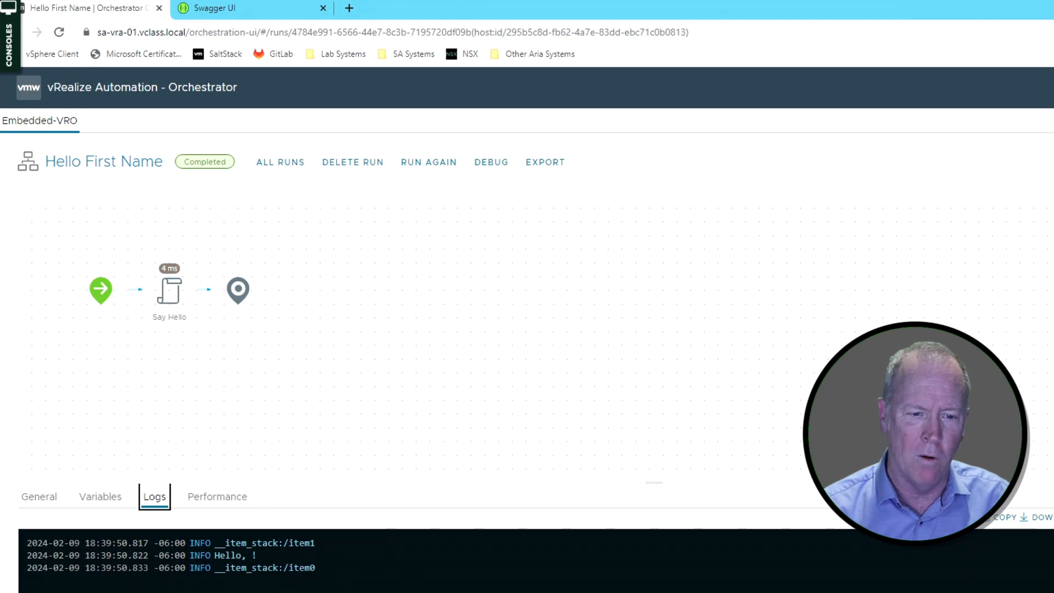
Switch to Orchestrator and check the logs of the newest Hello First Name run for the greeting.
key("alt+Left")
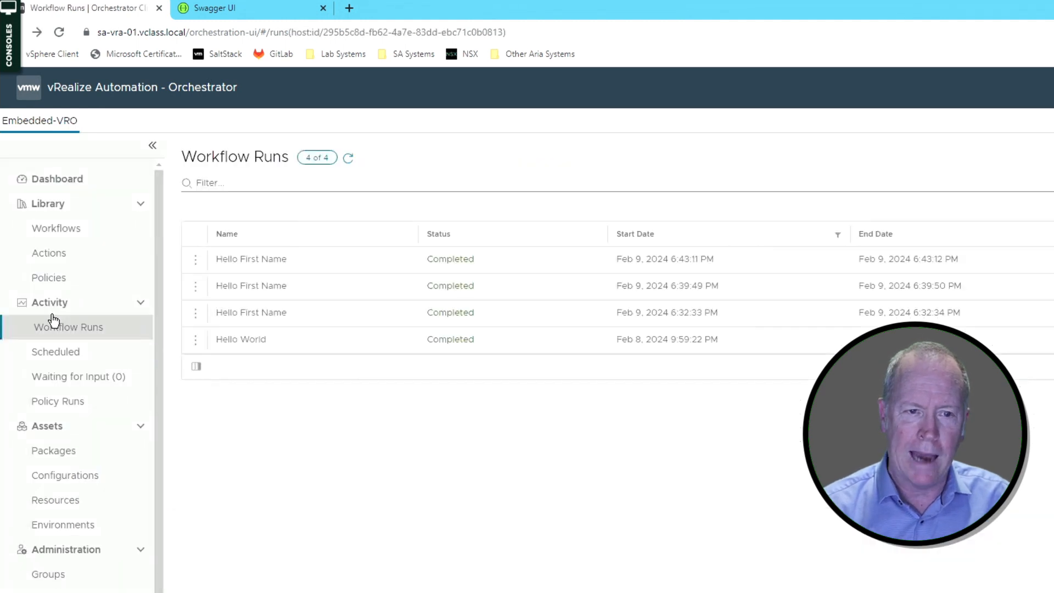
left_click(265, 269)
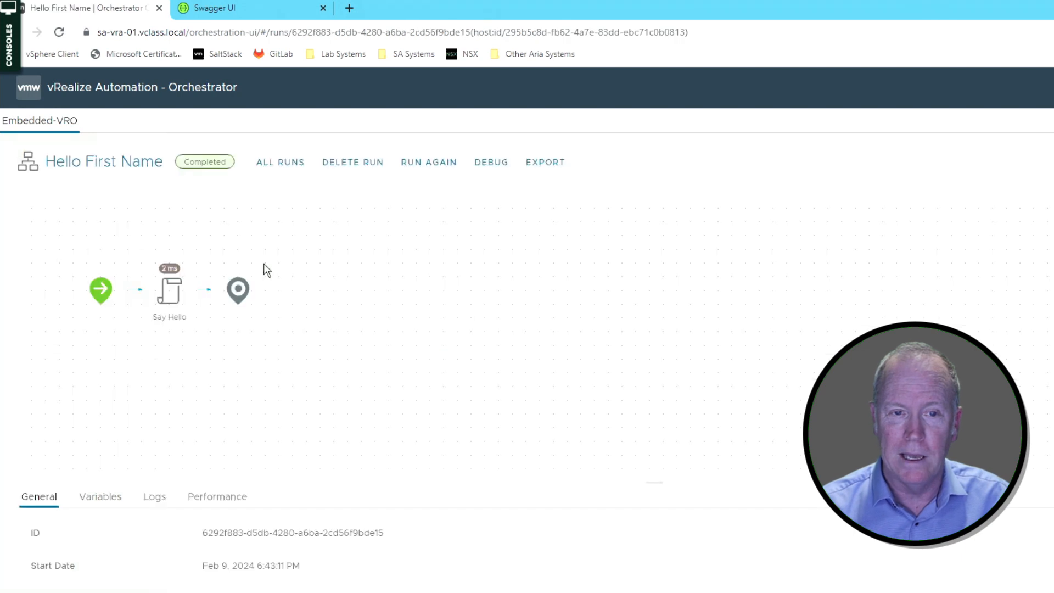
left_click(158, 497)
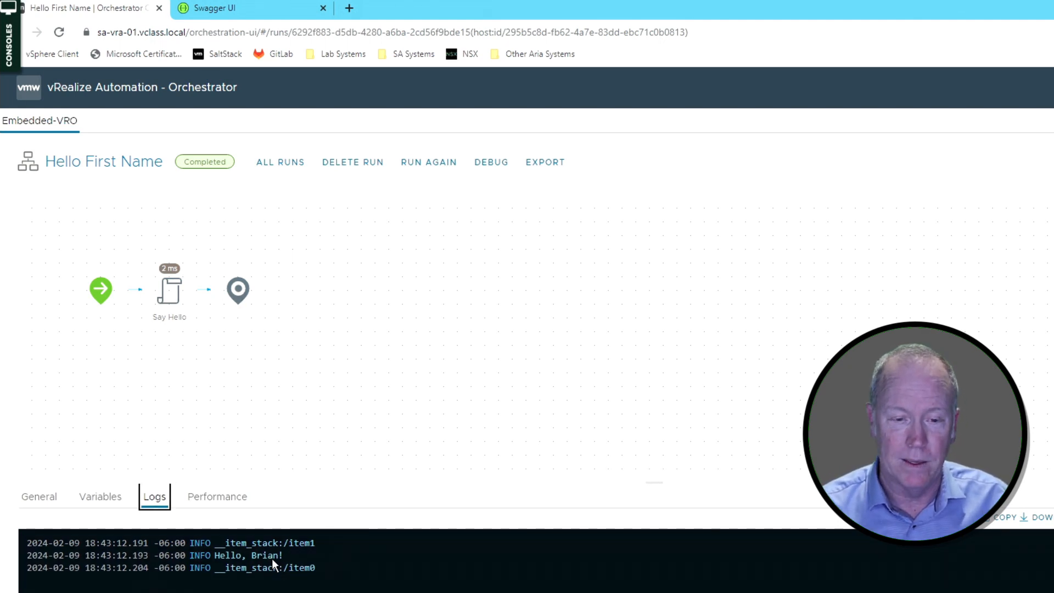
mouse_move(268, 592)
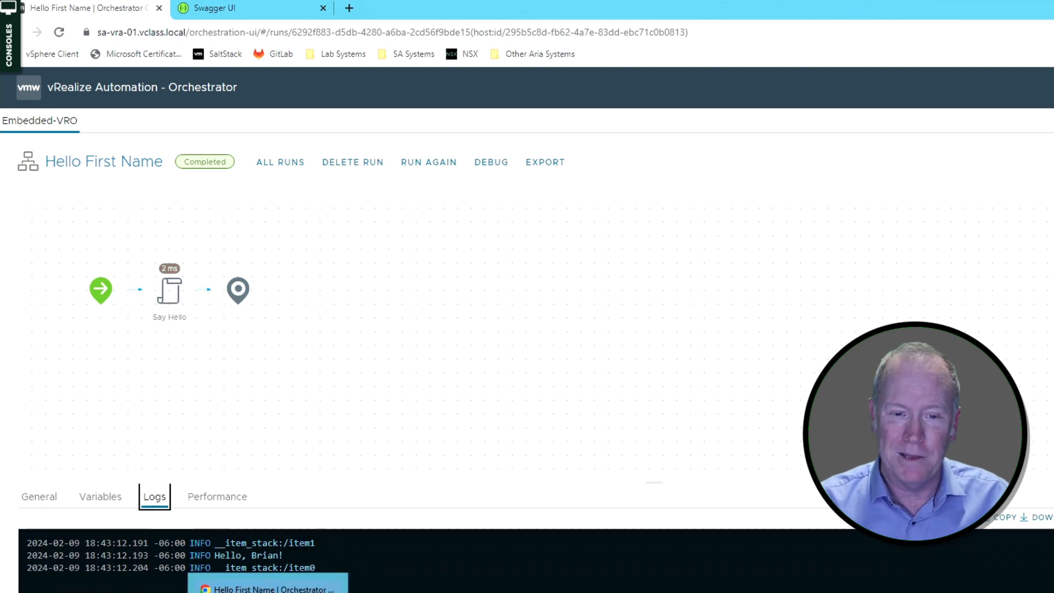
left_click(438, 592)
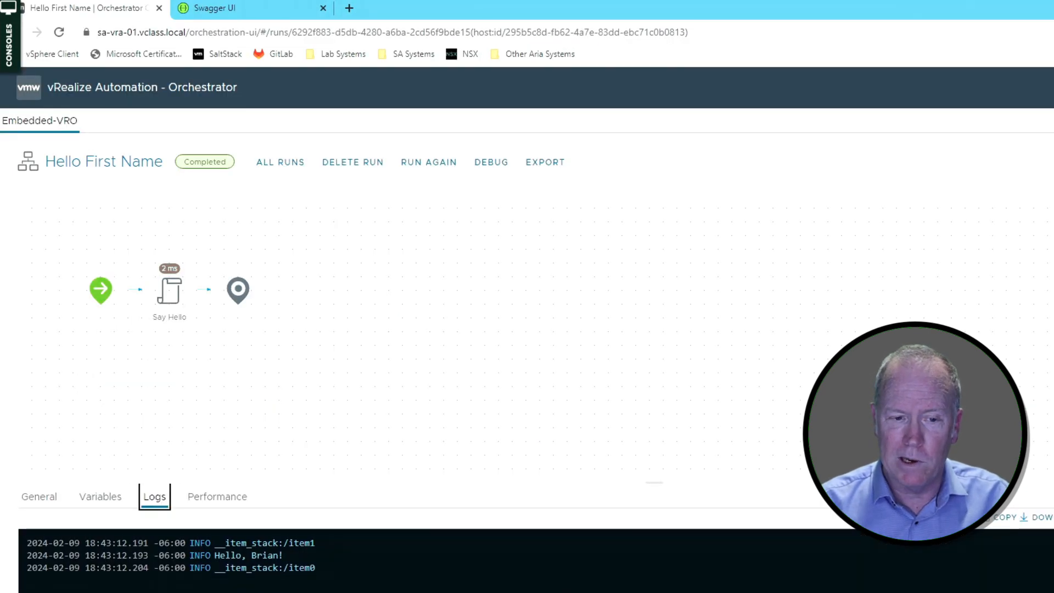
Filter the Orchestrator workflow library by hello and open the Hello Full Name workflow.
key("alt+Left")
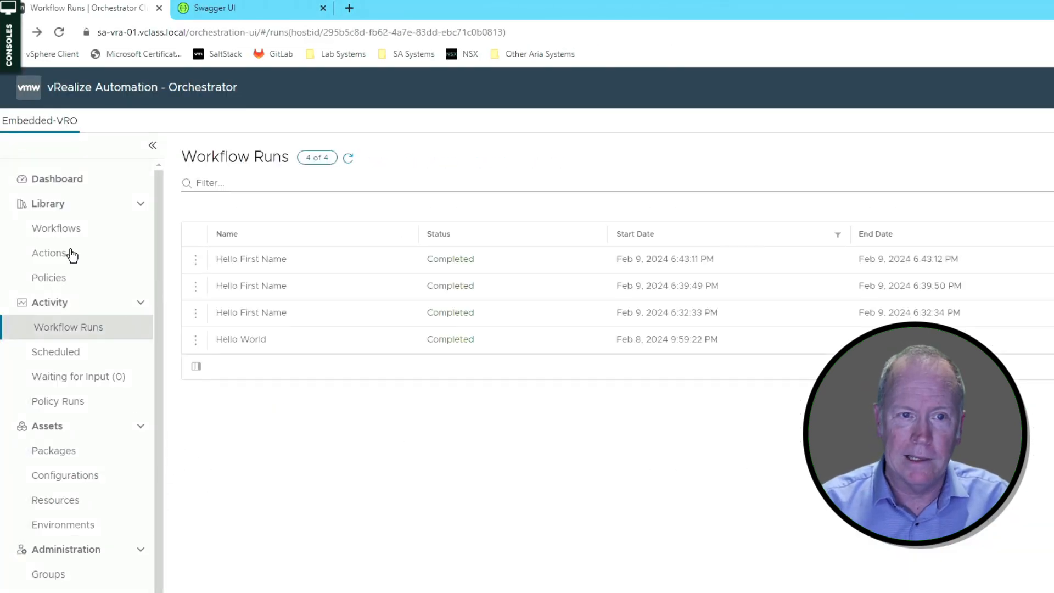
left_click(65, 231)
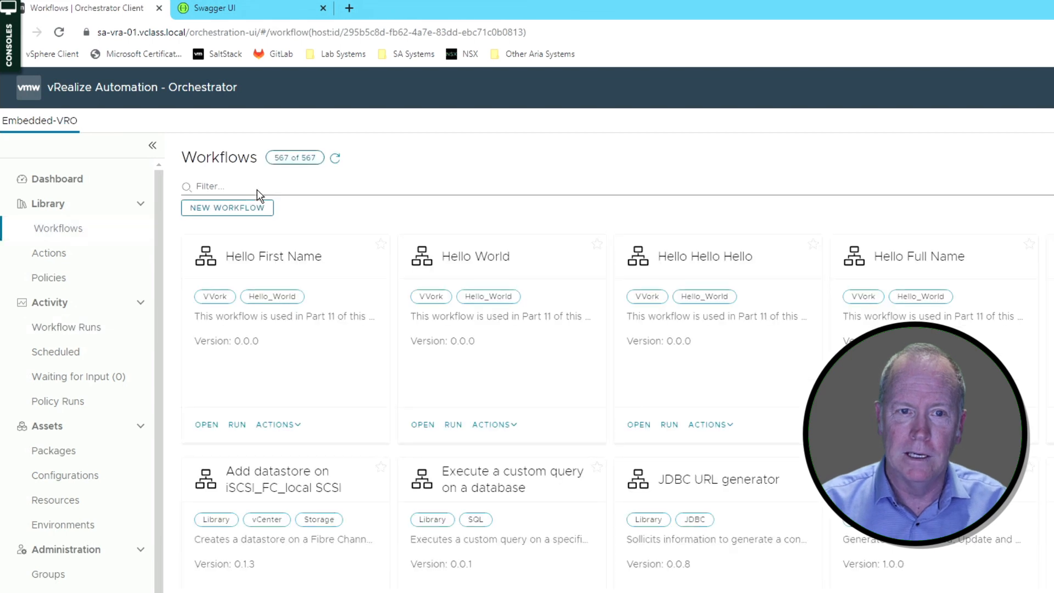
left_click(256, 189)
type("hello")
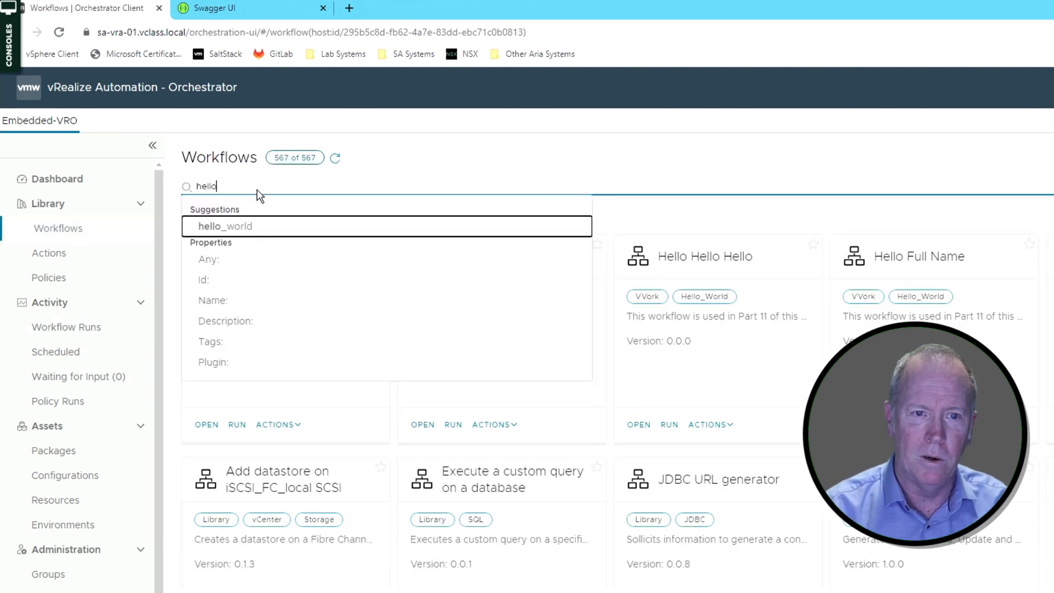
key("Return")
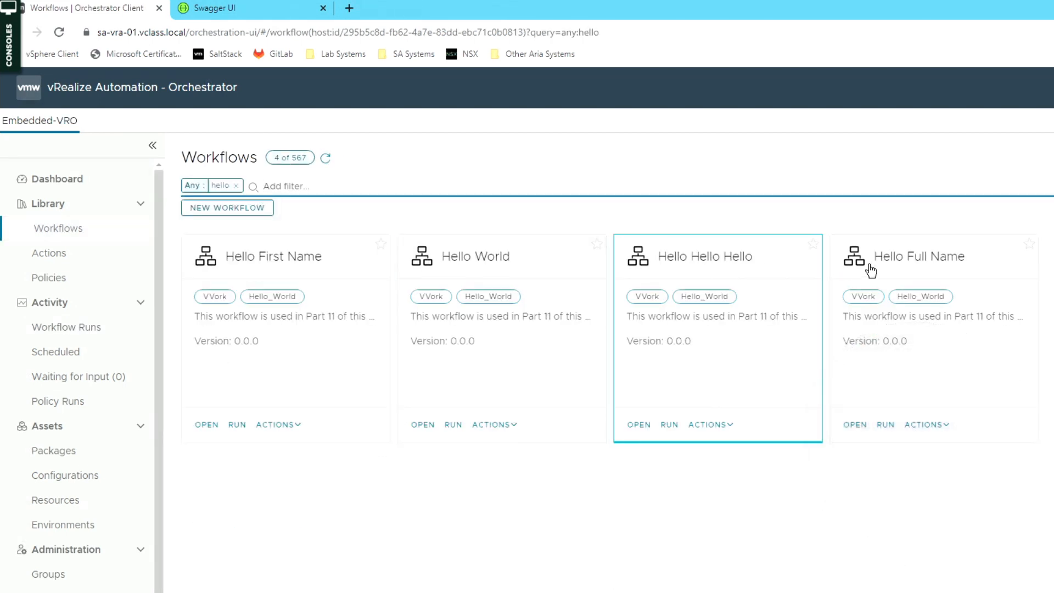
left_click(923, 263)
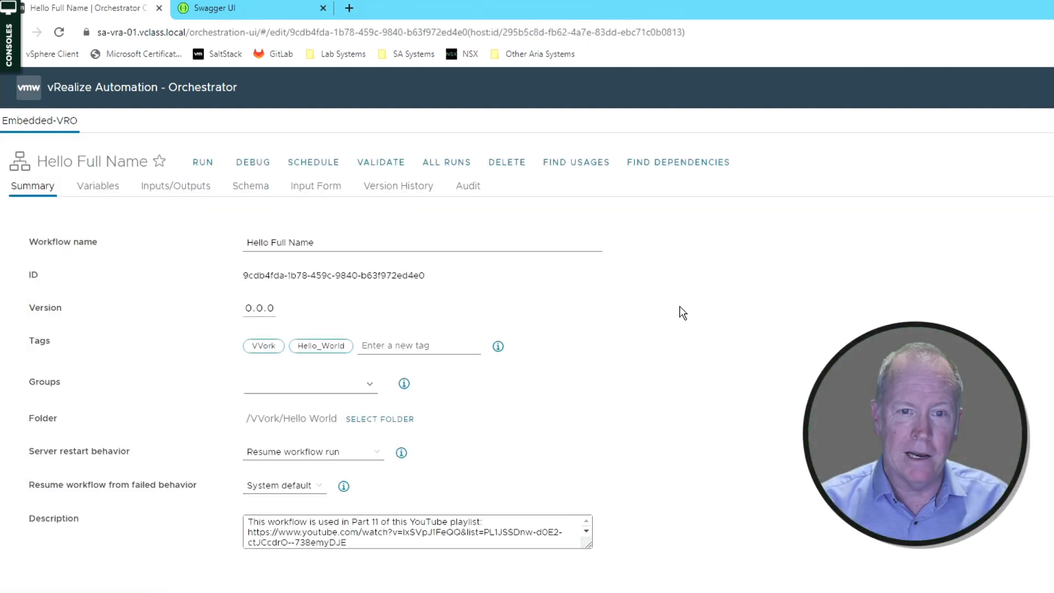
Examine the Hello Full Name workflow's ID, its inputs, and the inputs and script of its Say Hello task.
left_click_drag(429, 274, 401, 274)
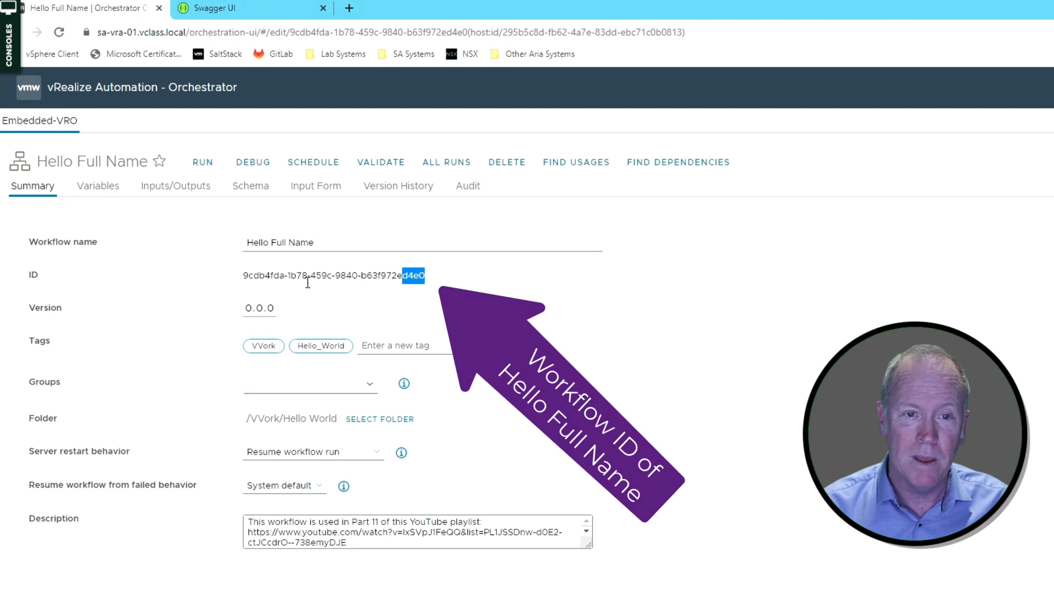
left_click(179, 190)
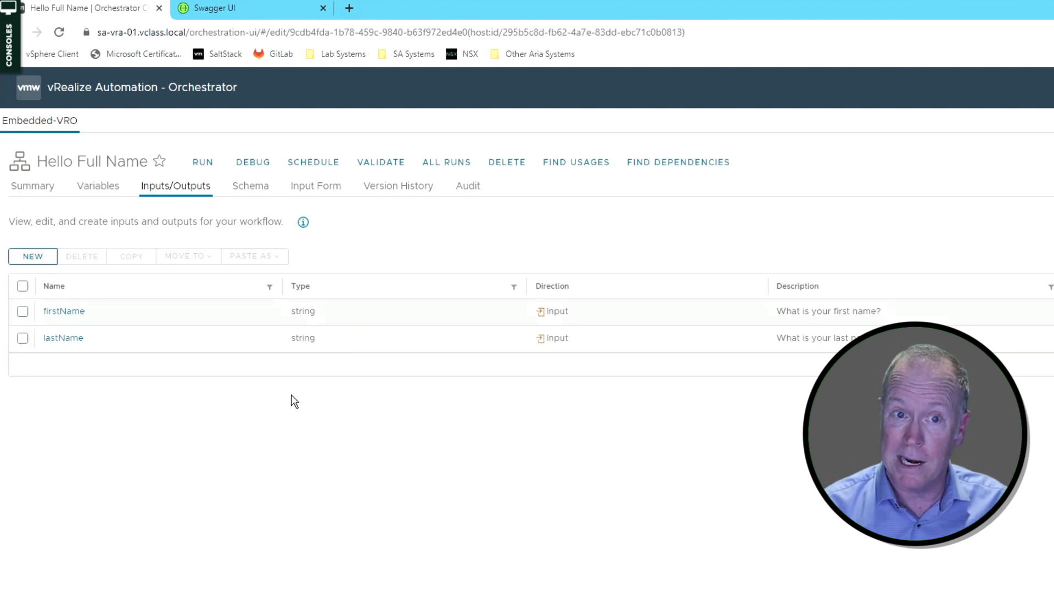
left_click(256, 191)
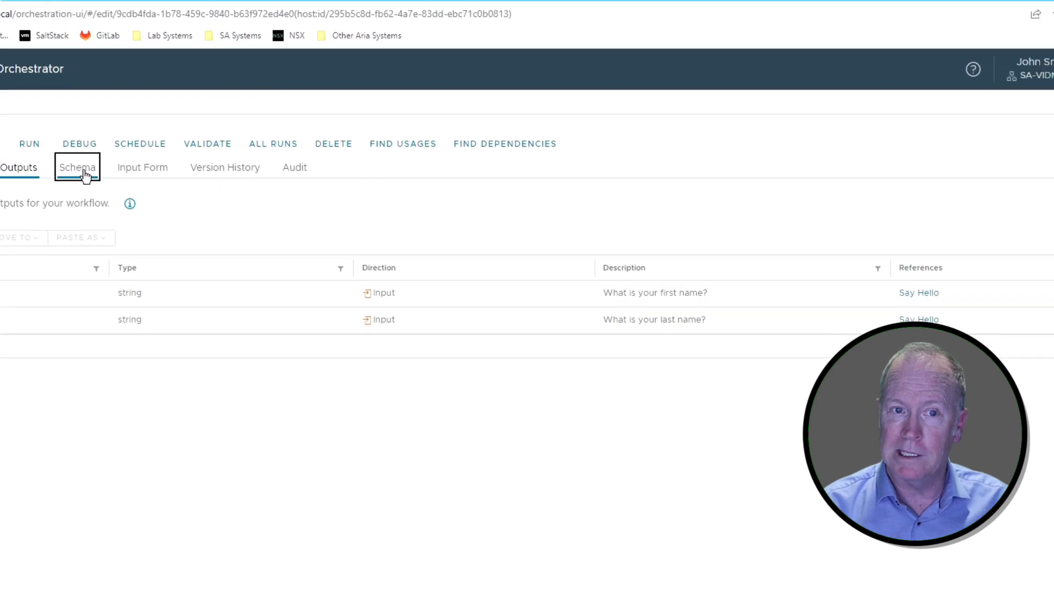
left_click(106, 277)
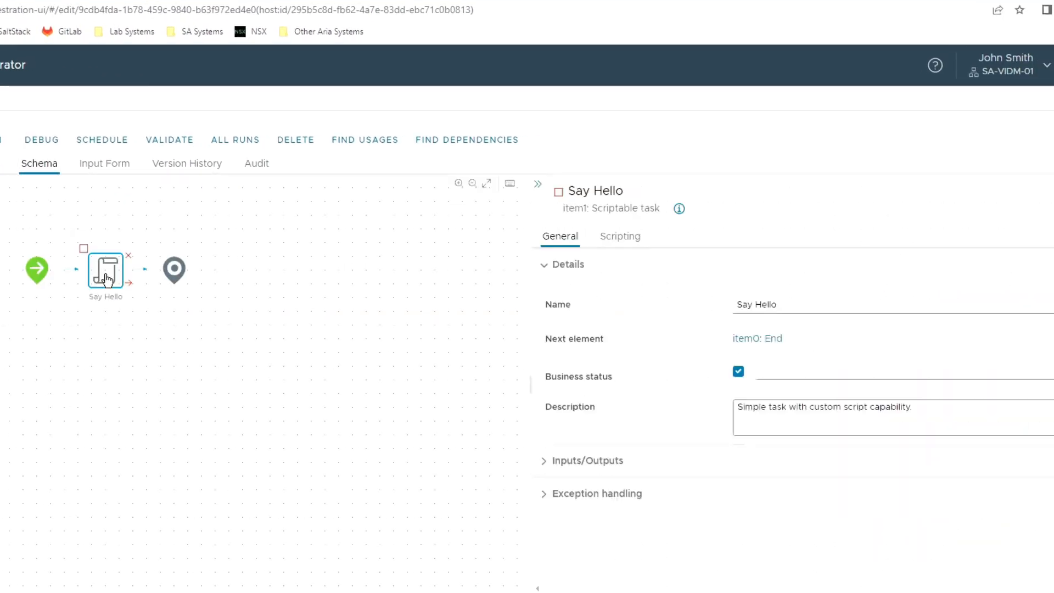
left_click(544, 465)
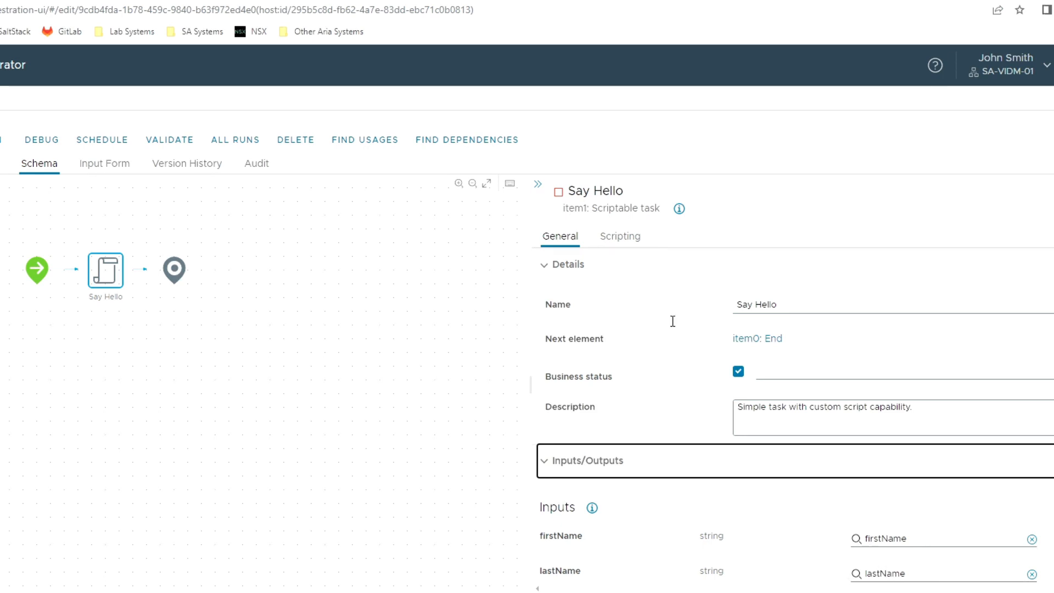
left_click(636, 240)
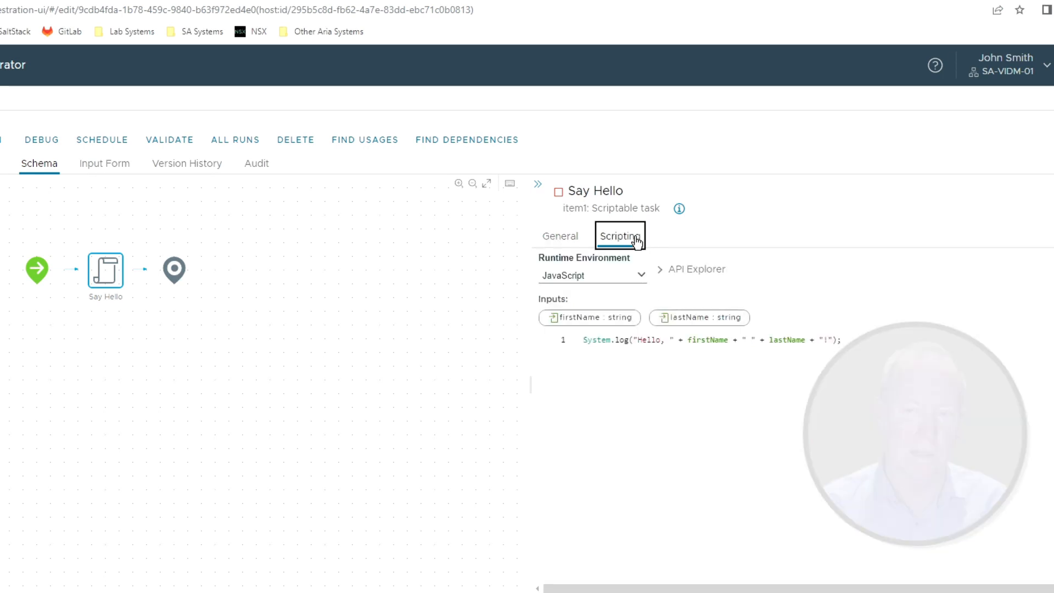
left_click(681, 422)
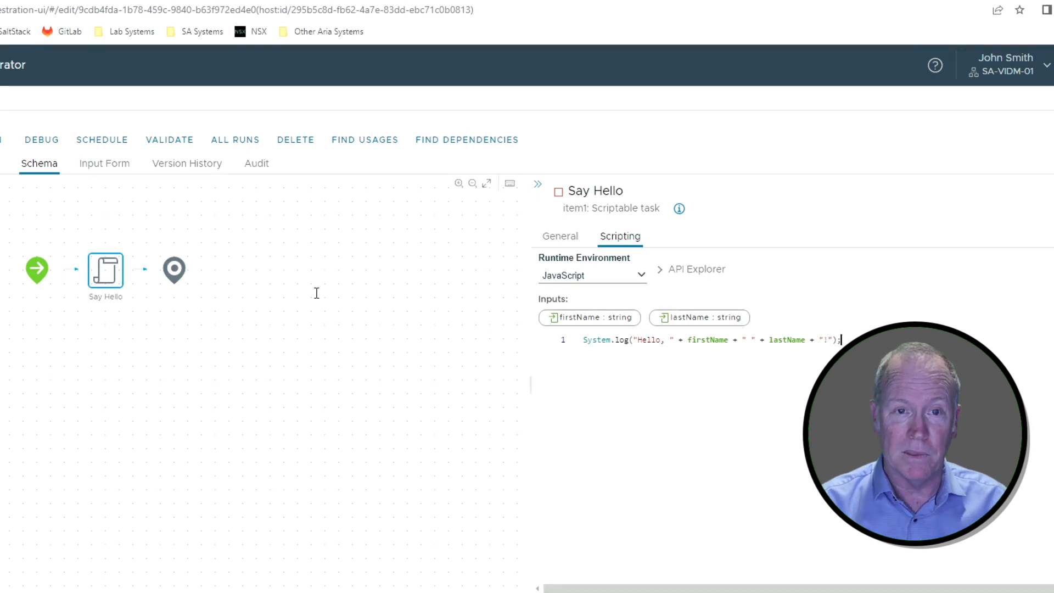
left_click(178, 164)
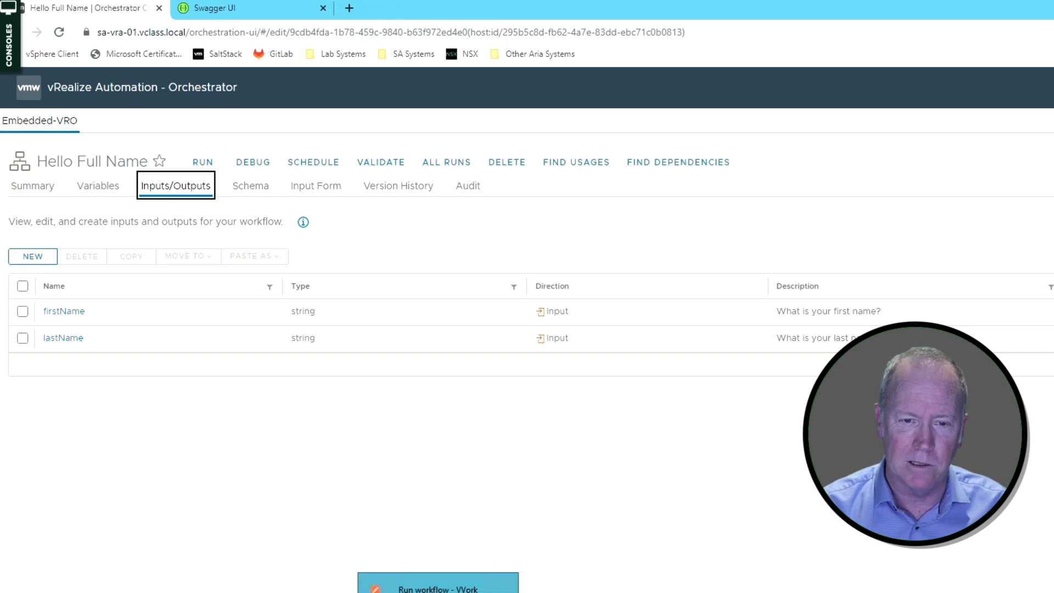
In Postman, save Hello Full Name as the current workflow_name value in the VVork environment, and send the Get workflow ID by workflow name request.
left_click(438, 587)
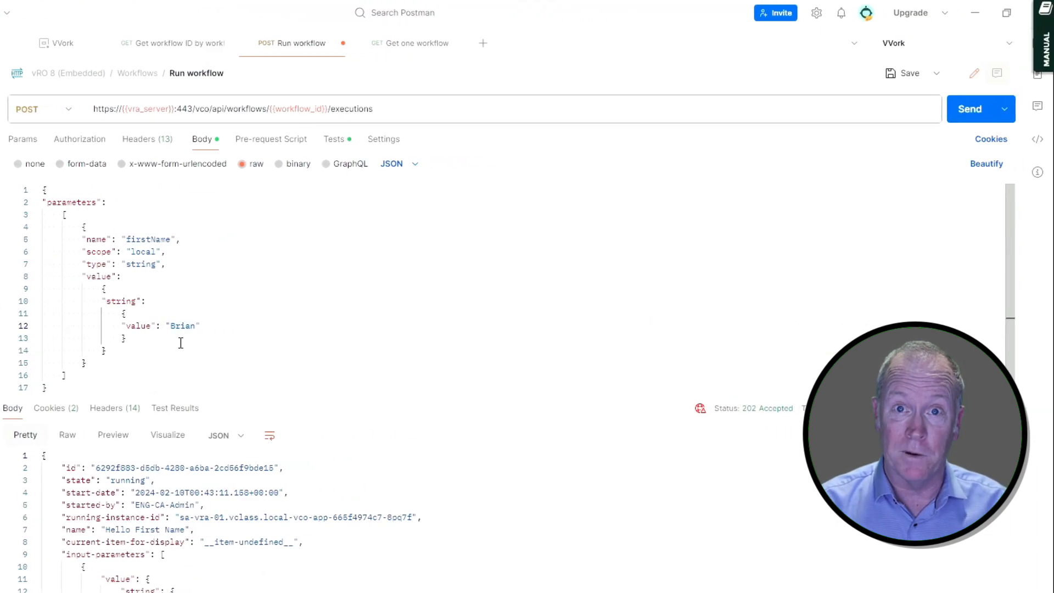
left_click(67, 44)
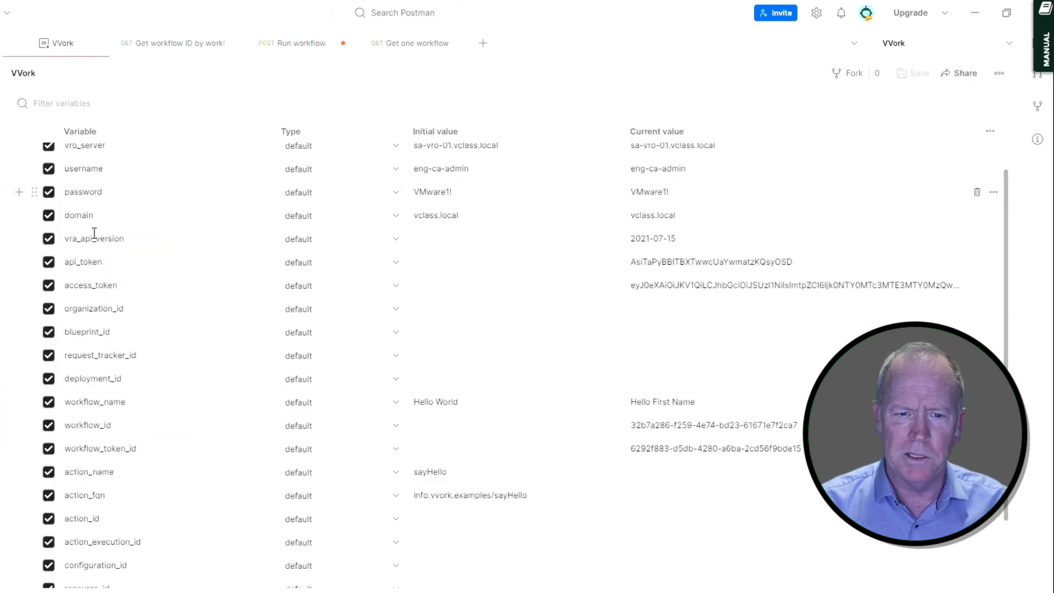
double_click(663, 403)
type("F")
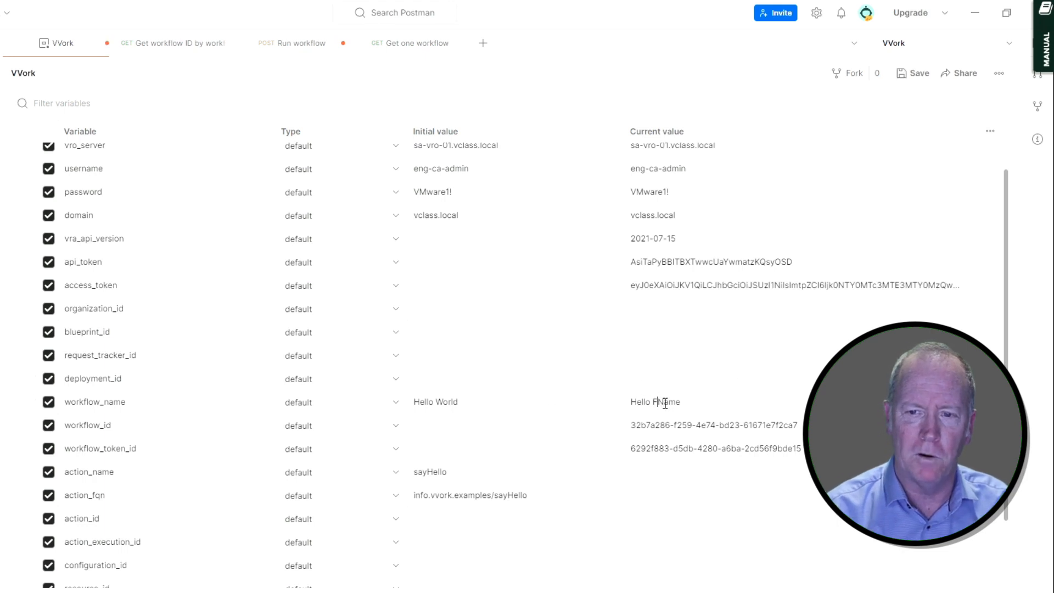
type("ull")
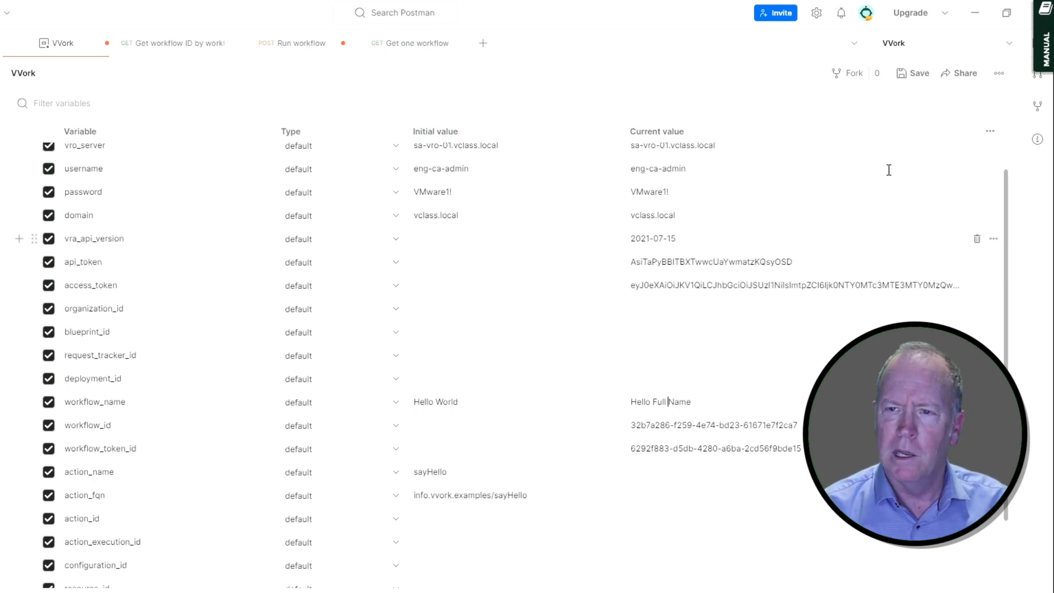
left_click(912, 78)
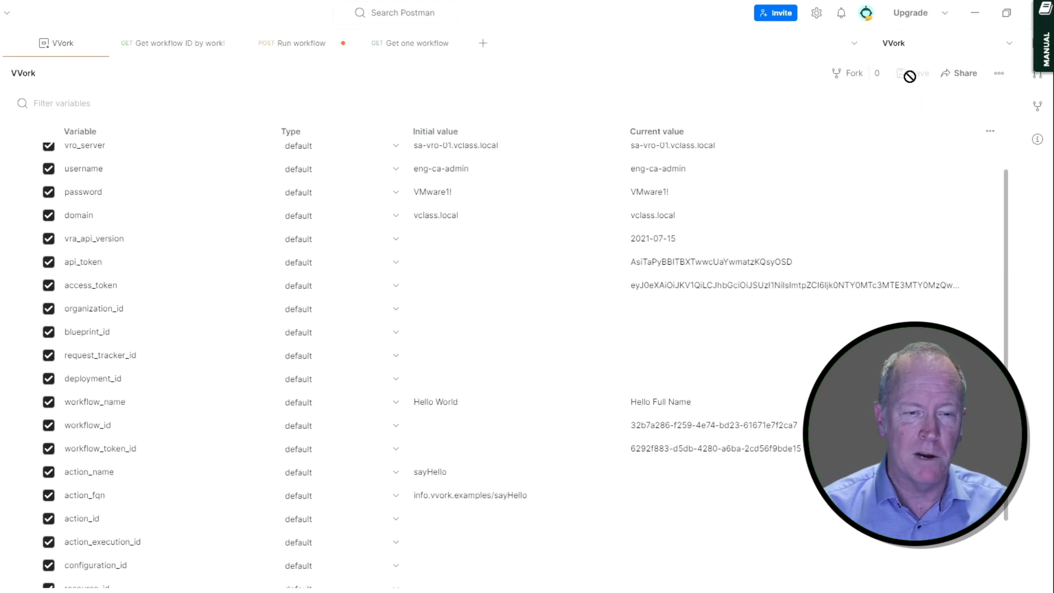
left_click(169, 52)
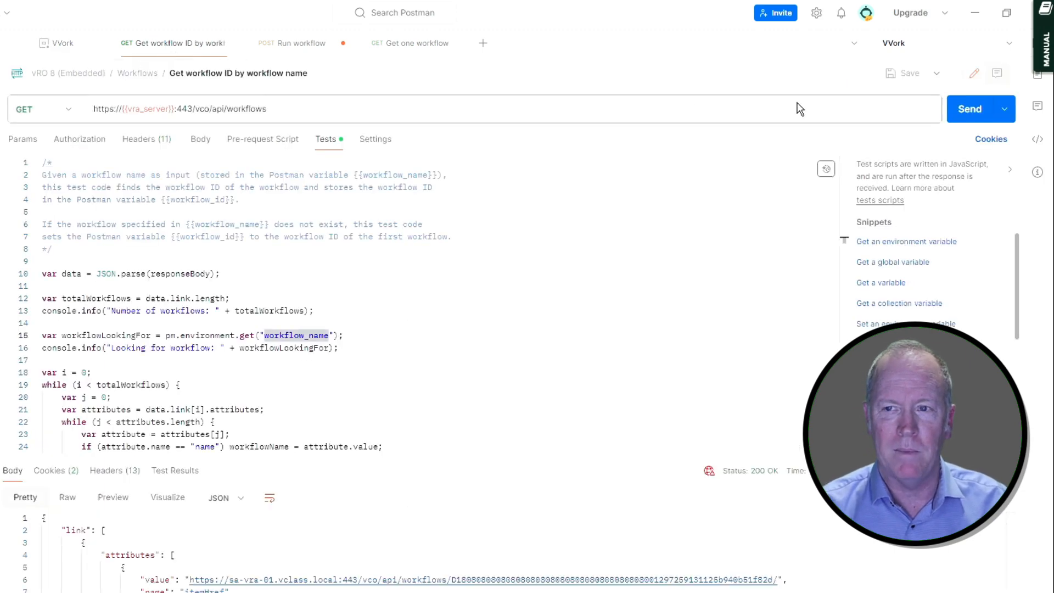
left_click(968, 112)
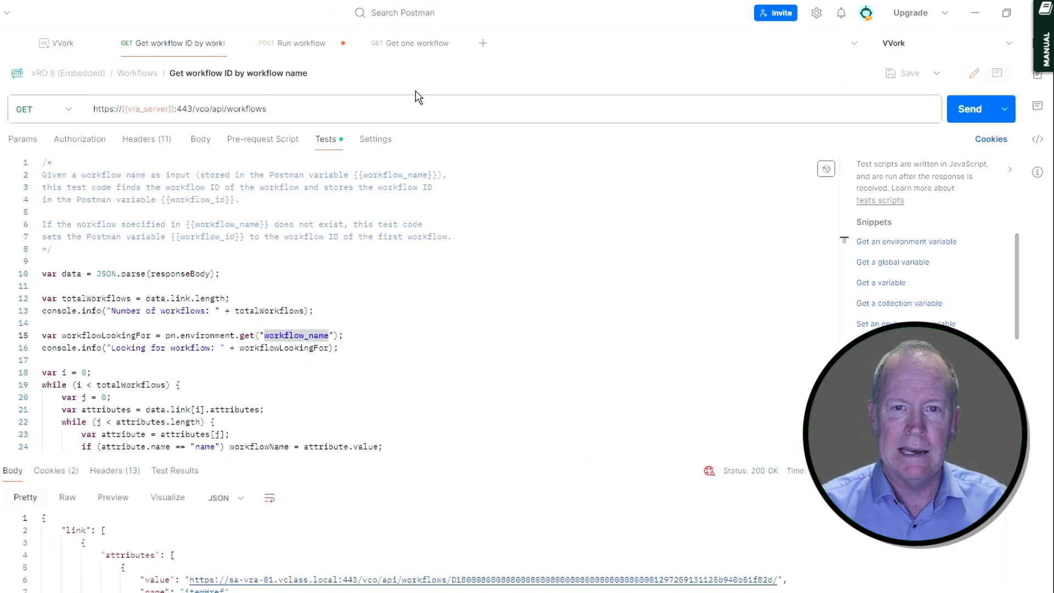
Replace the Run workflow request body with pasted JSON containing local string parameters firstName and lastName with a sample first and last name.
left_click(301, 45)
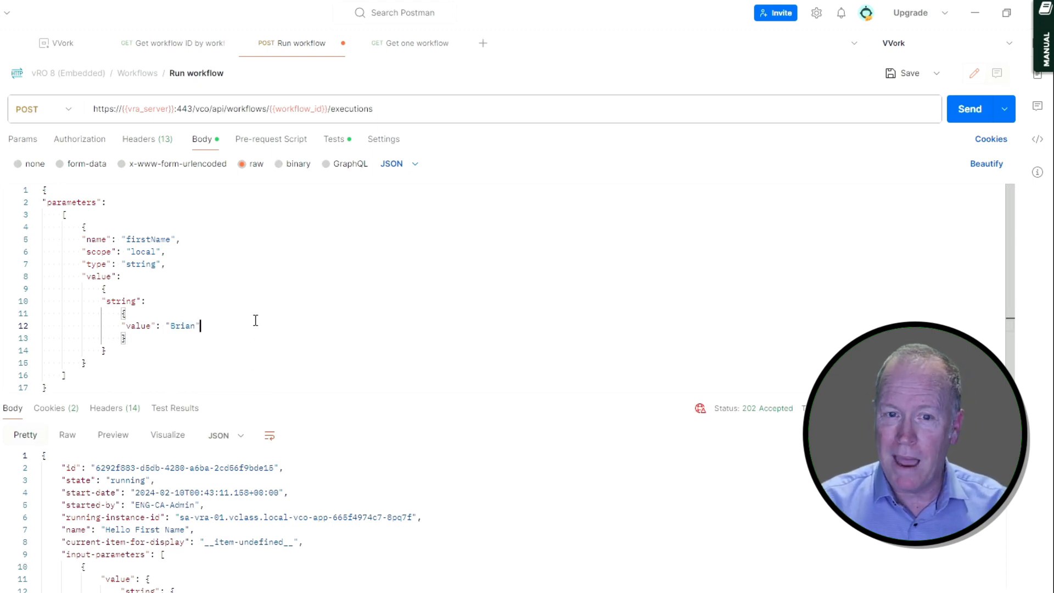
key("ctrl+a")
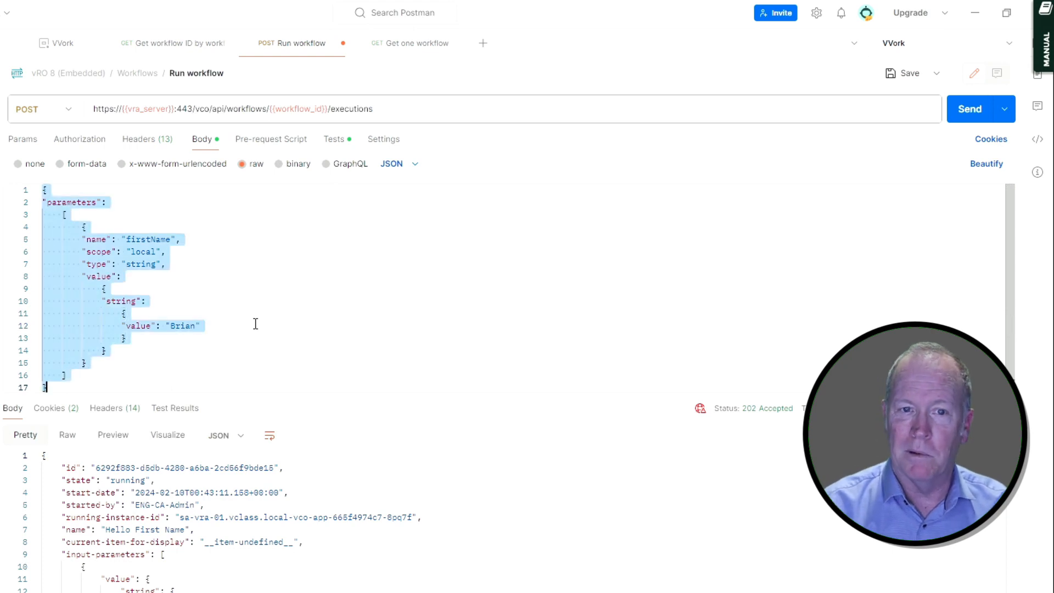
key("BackSpace")
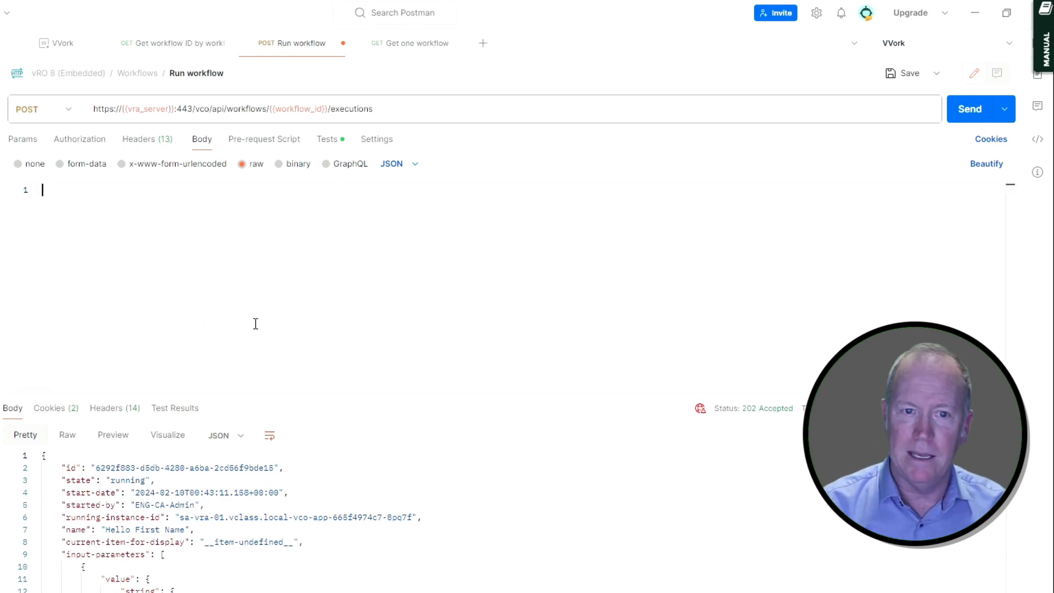
key("ctrl+v")
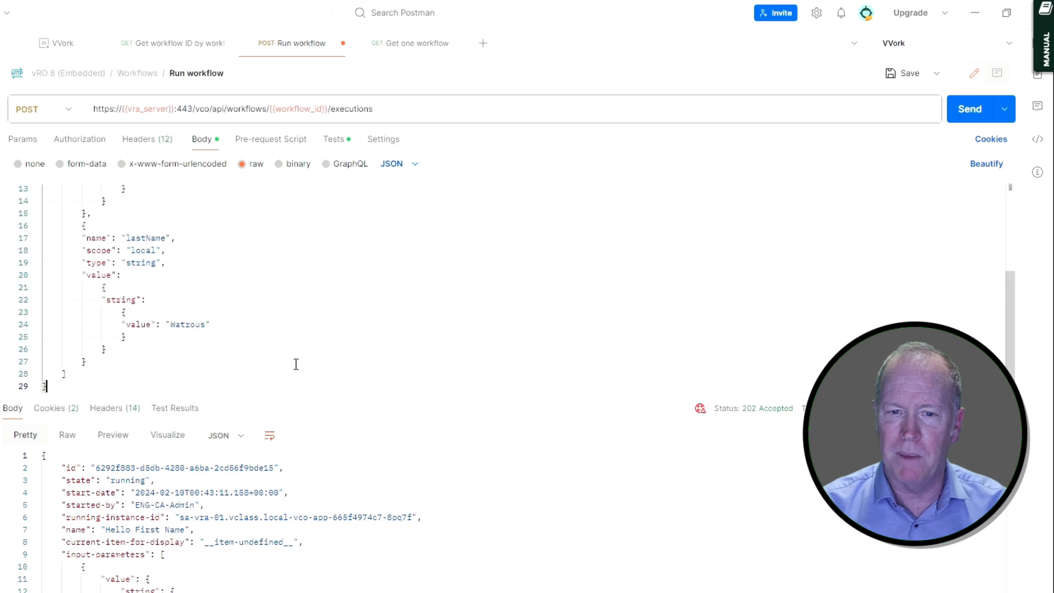
left_click_drag(313, 394, 325, 587)
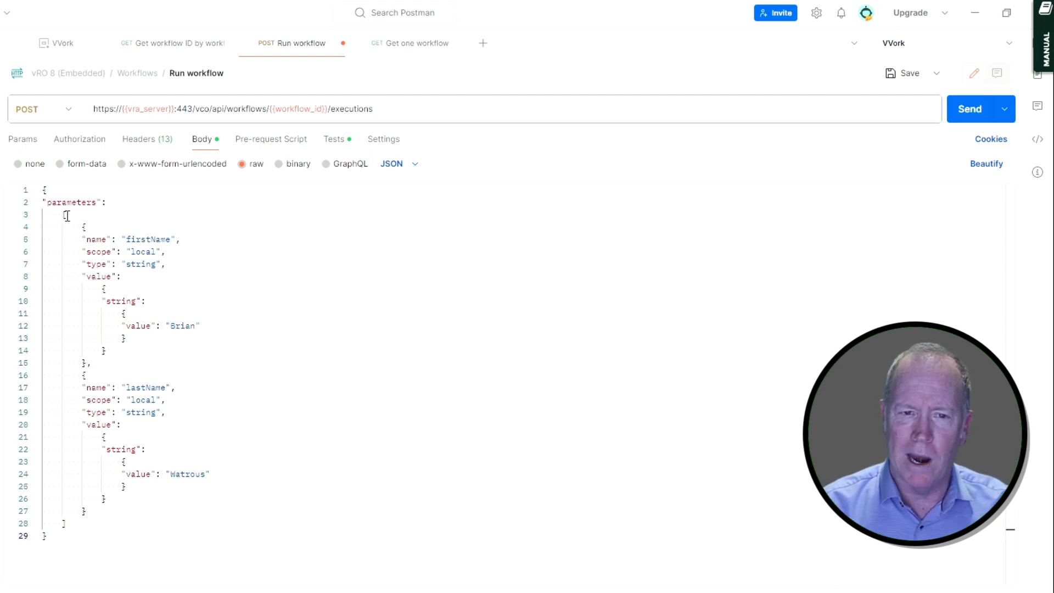
Examine the firstName and lastName blocks in the parameters array and the comma that separates them.
left_click_drag(49, 228, 166, 364)
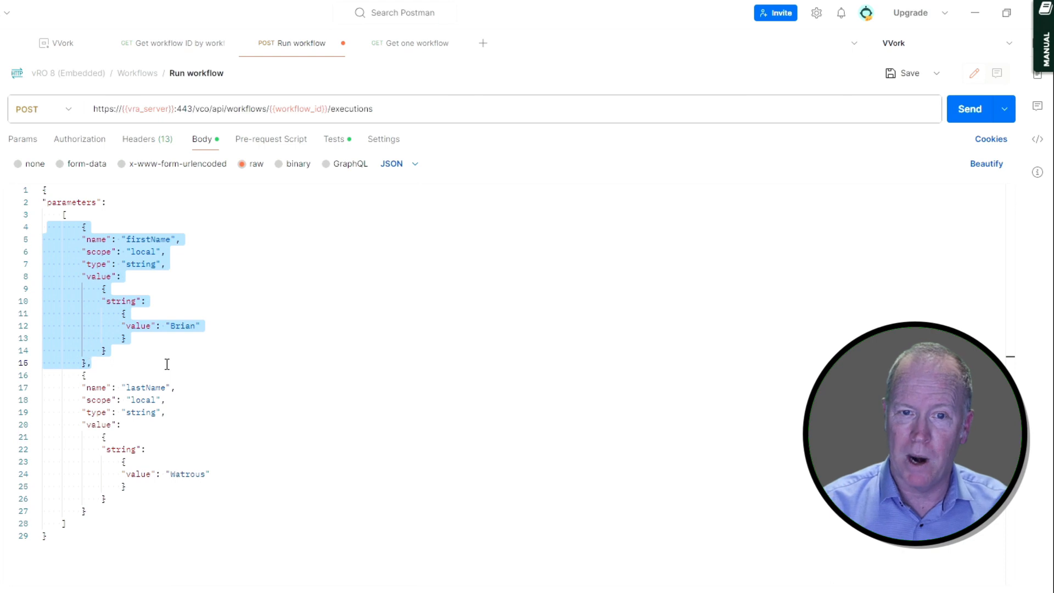
left_click(44, 374)
left_click_drag(44, 373, 113, 511)
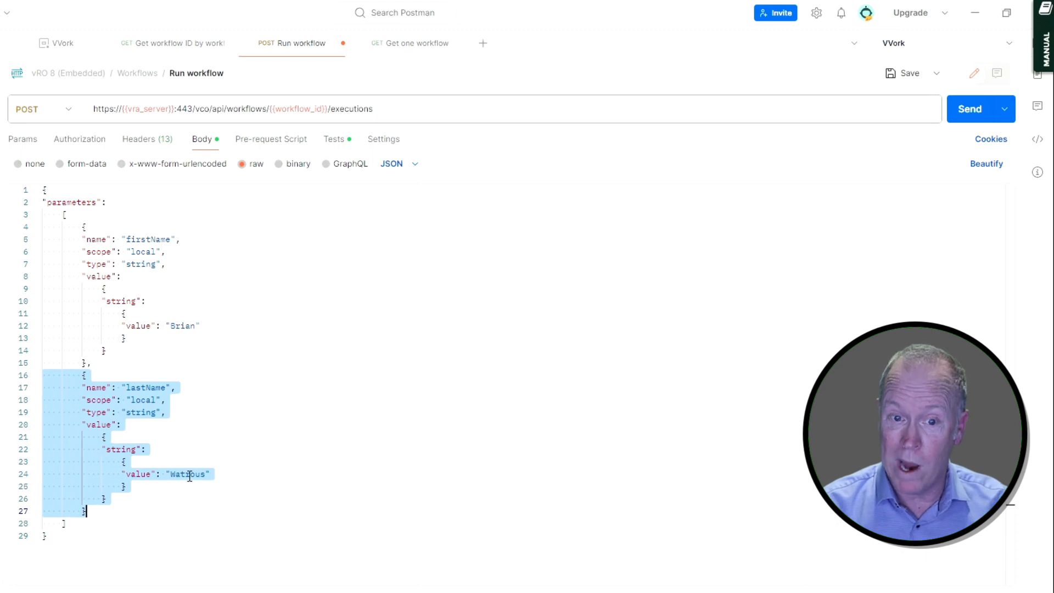
left_click(231, 521)
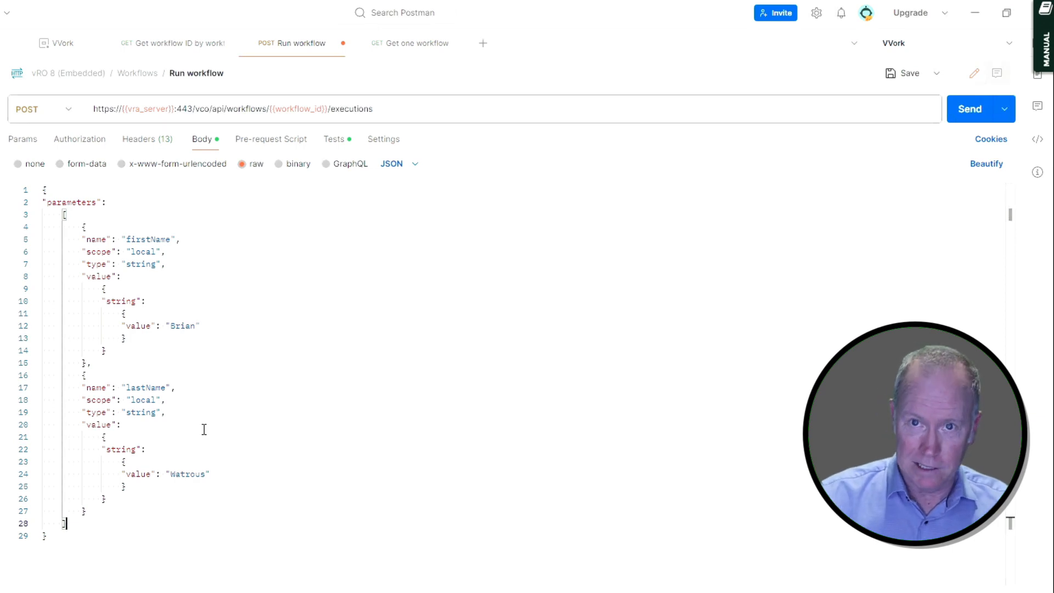
left_click(99, 363)
key("shift+Left")
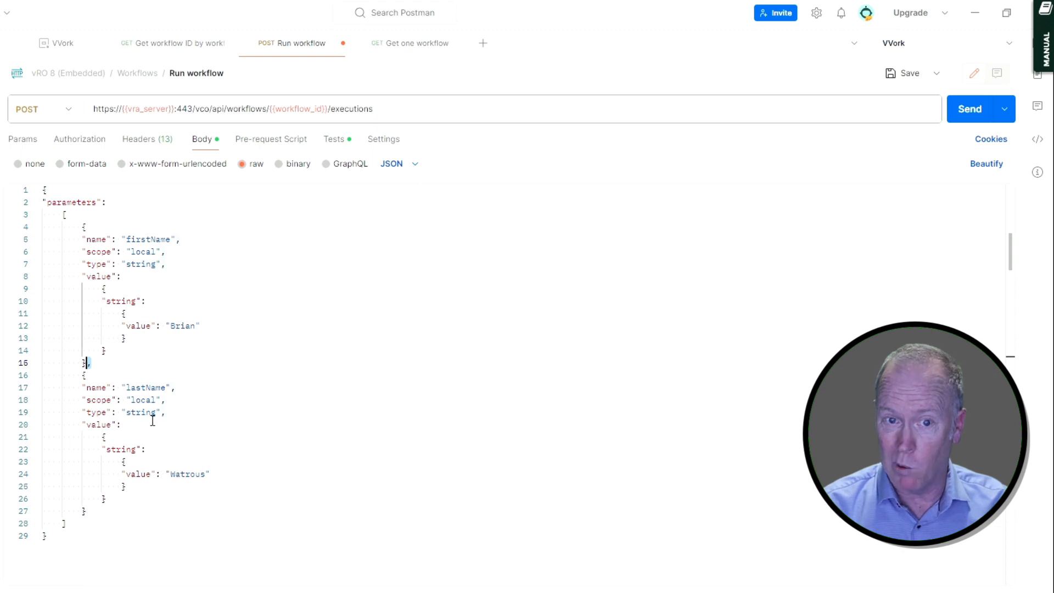
left_click(103, 365)
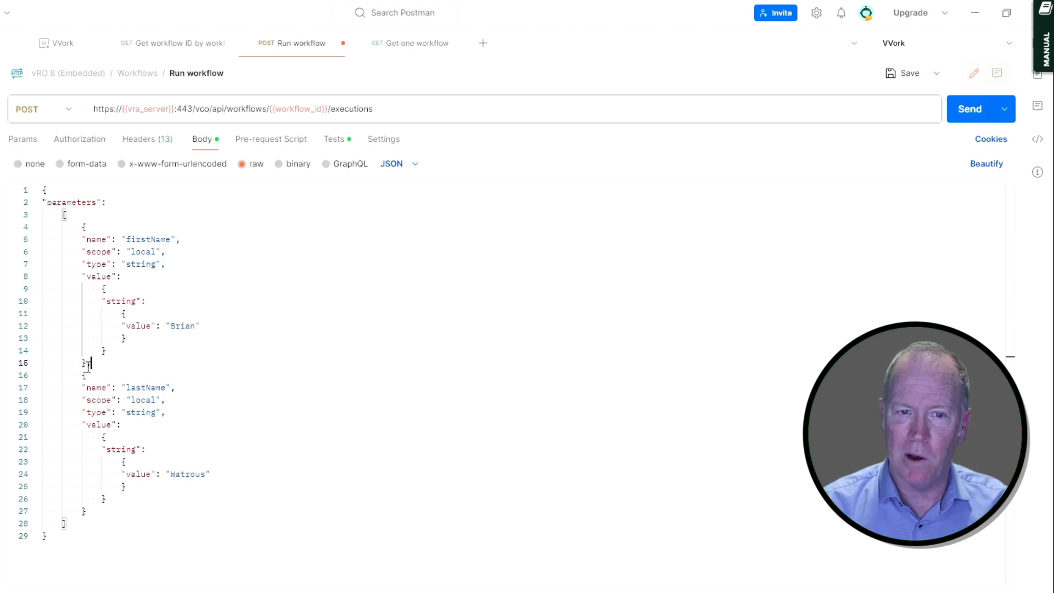
left_click_drag(90, 363, 120, 513)
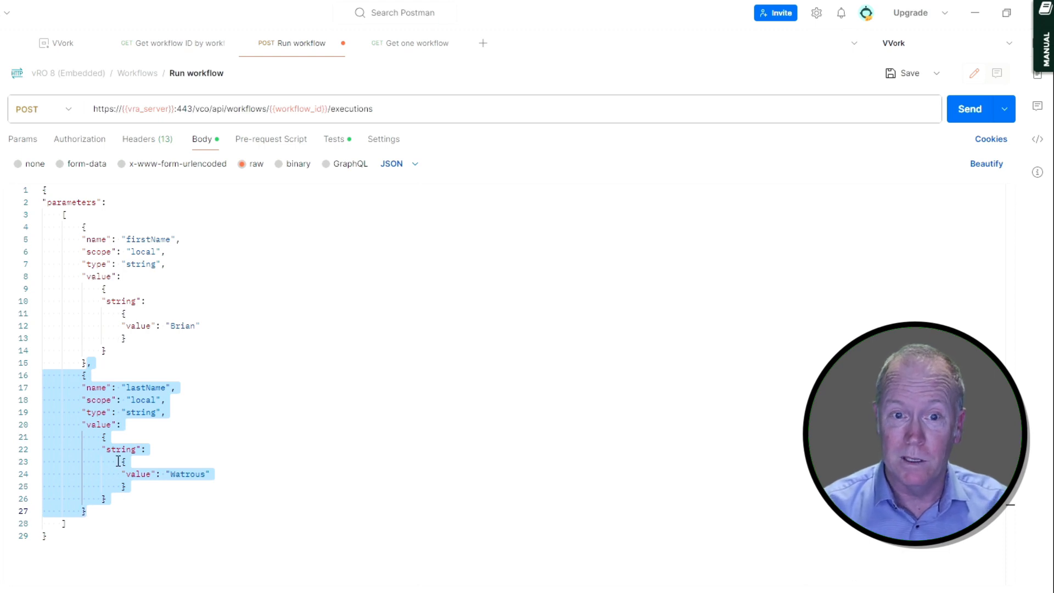
left_click(104, 363)
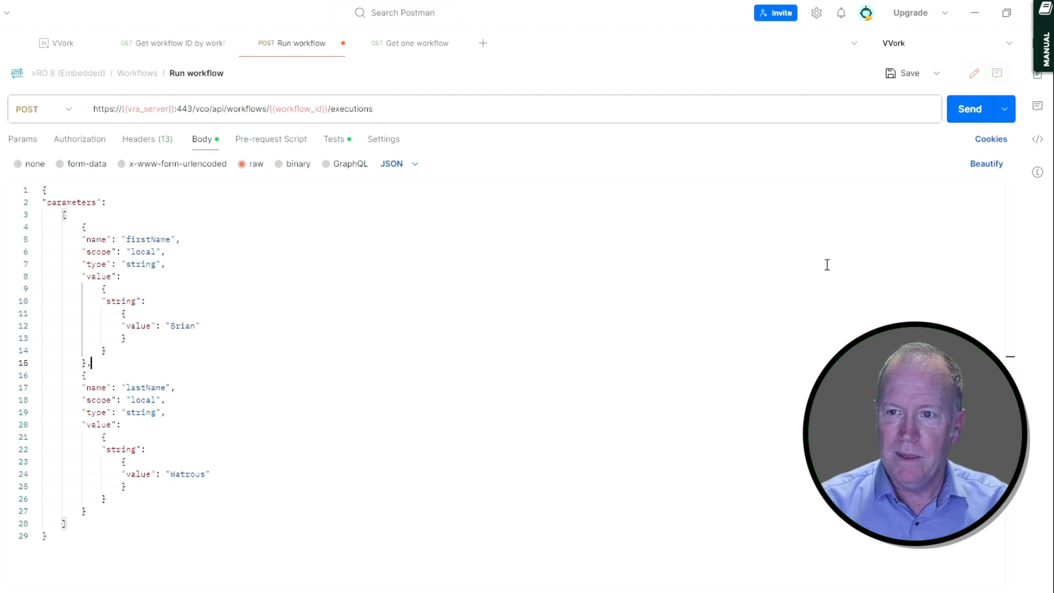
Send the Run workflow request and review the input-parameters section of the response.
left_click(970, 109)
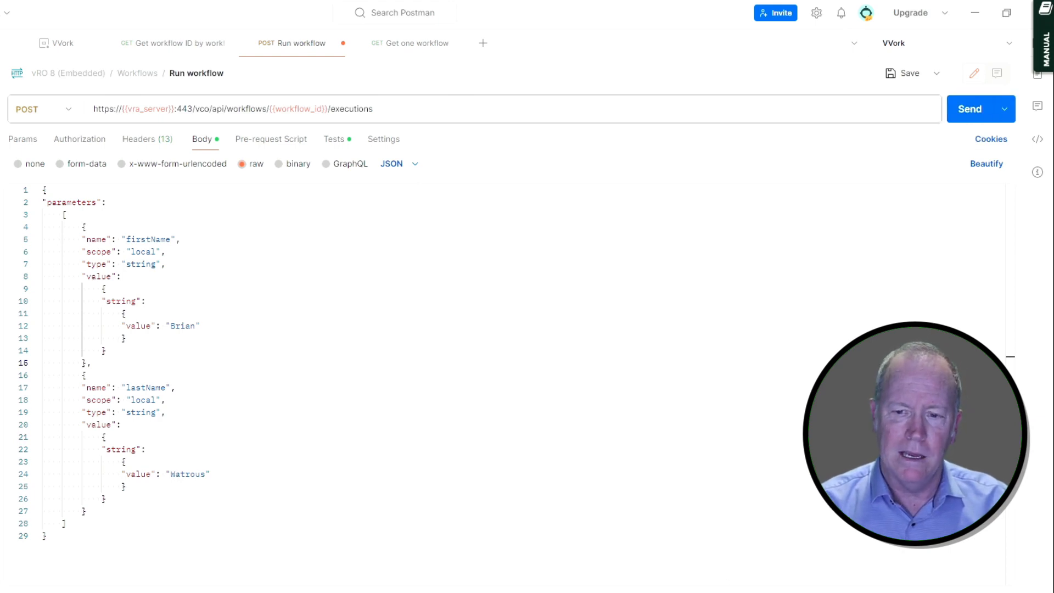
left_click_drag(651, 586, 645, 285)
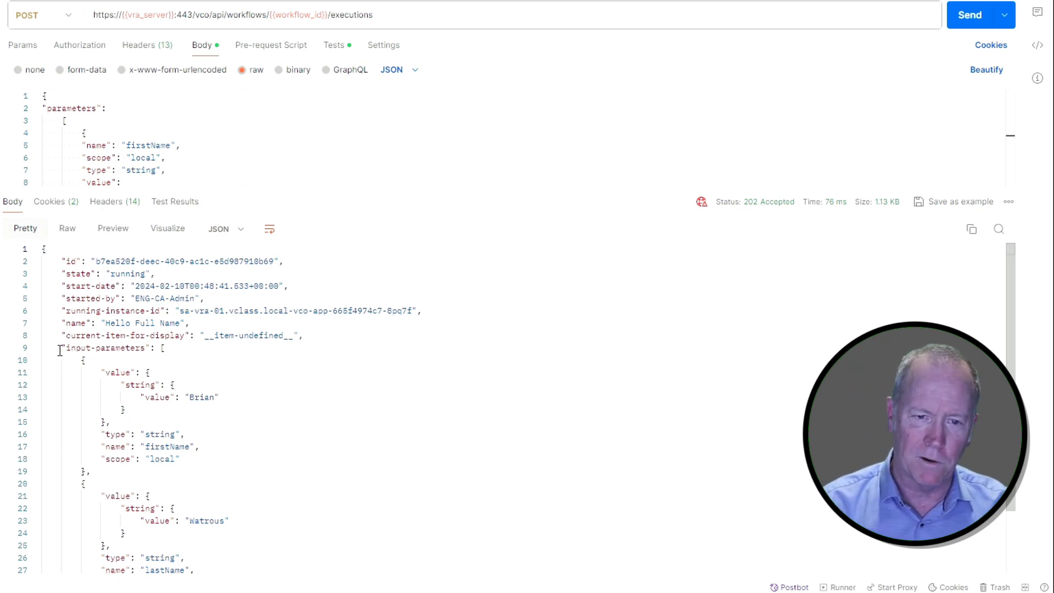
left_click_drag(46, 347, 150, 496)
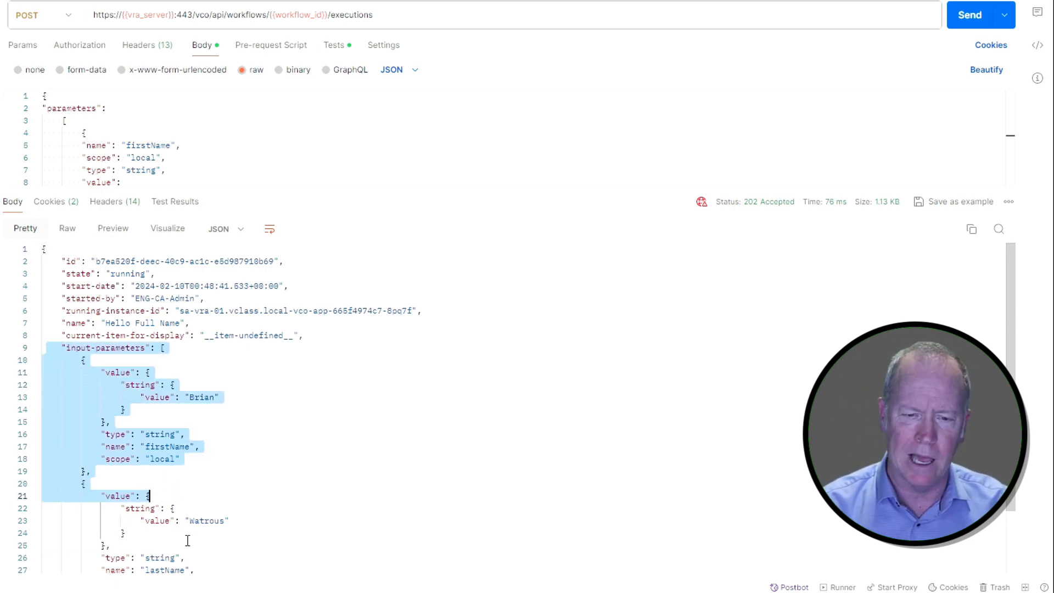
mouse_move(188, 541)
left_mouse_down()
mouse_move(195, 571)
mouse_move(202, 525)
left_mouse_up()
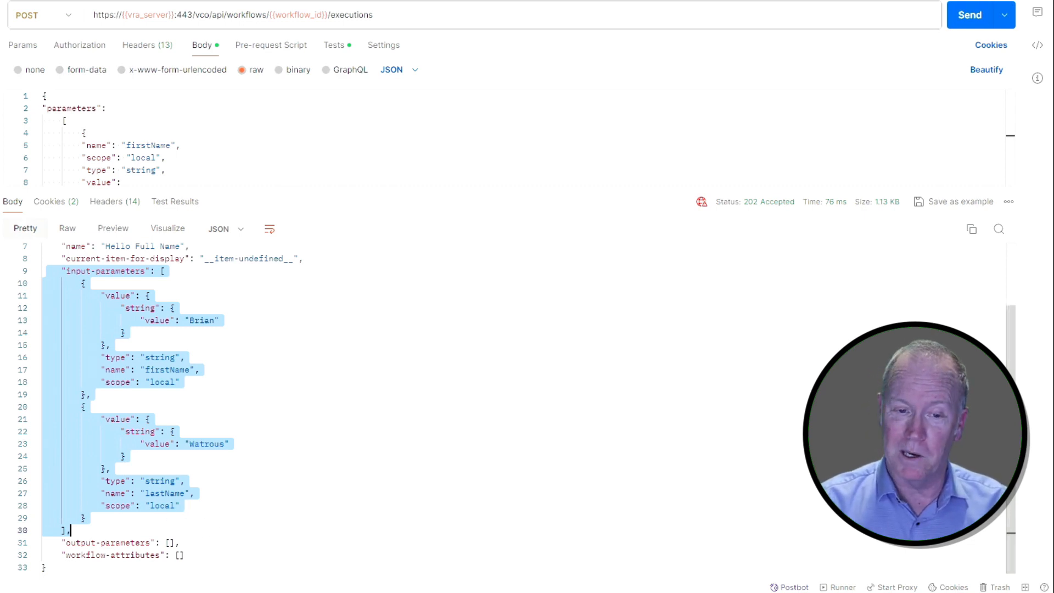
Switch to Orchestrator and open the logs of the newest Hello Full Name workflow run.
mouse_move(32, 592)
left_click(38, 543)
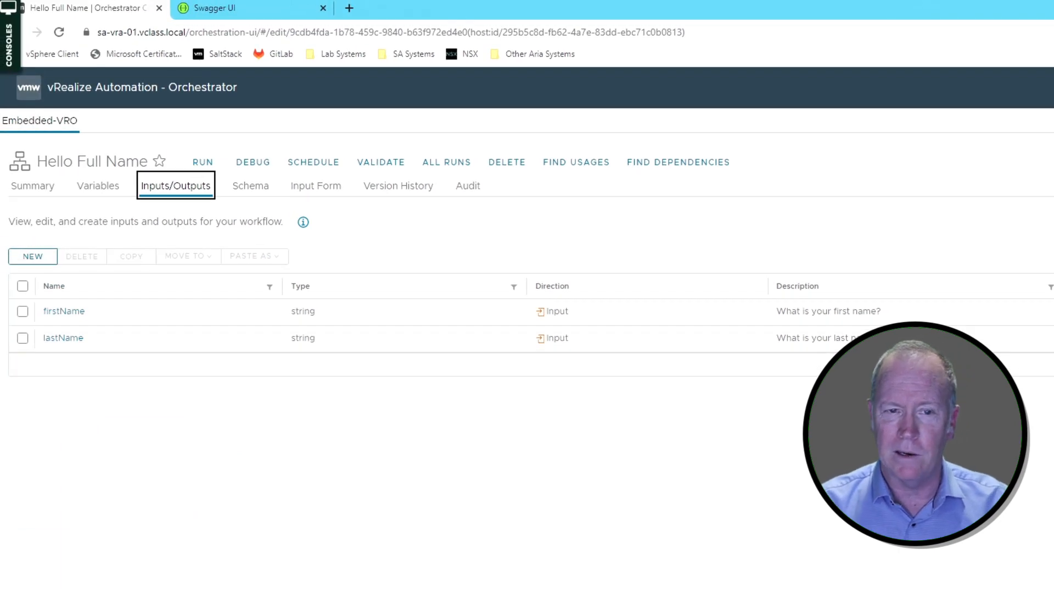
key("alt+Left")
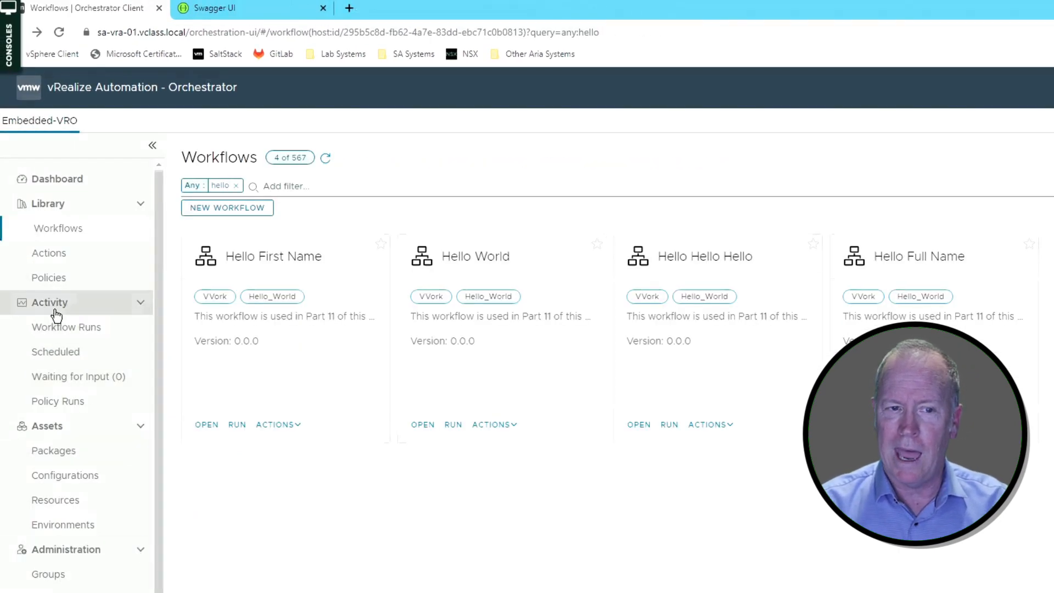
left_click(57, 329)
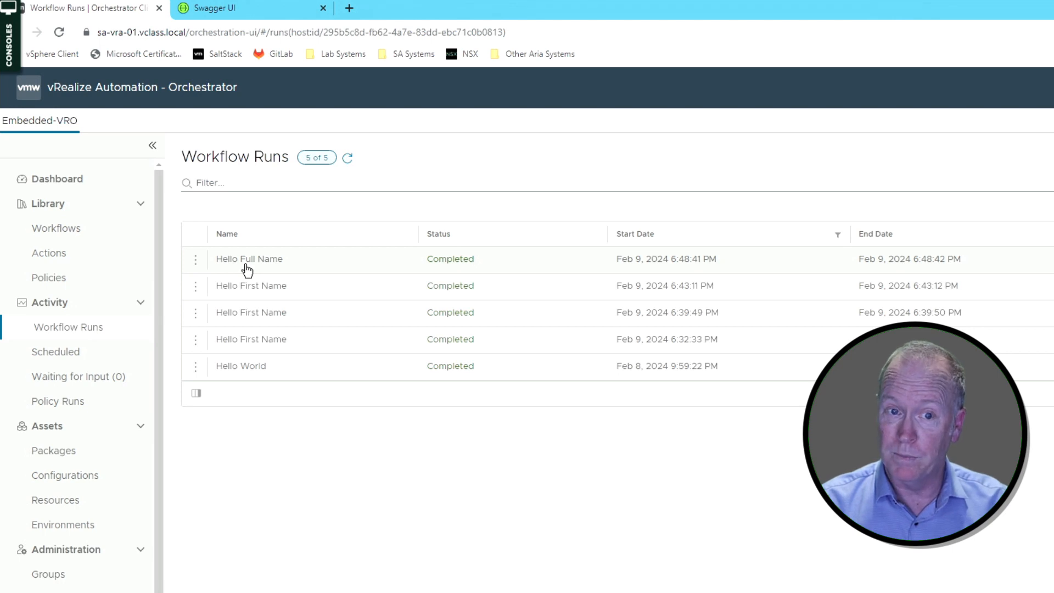
left_click(247, 268)
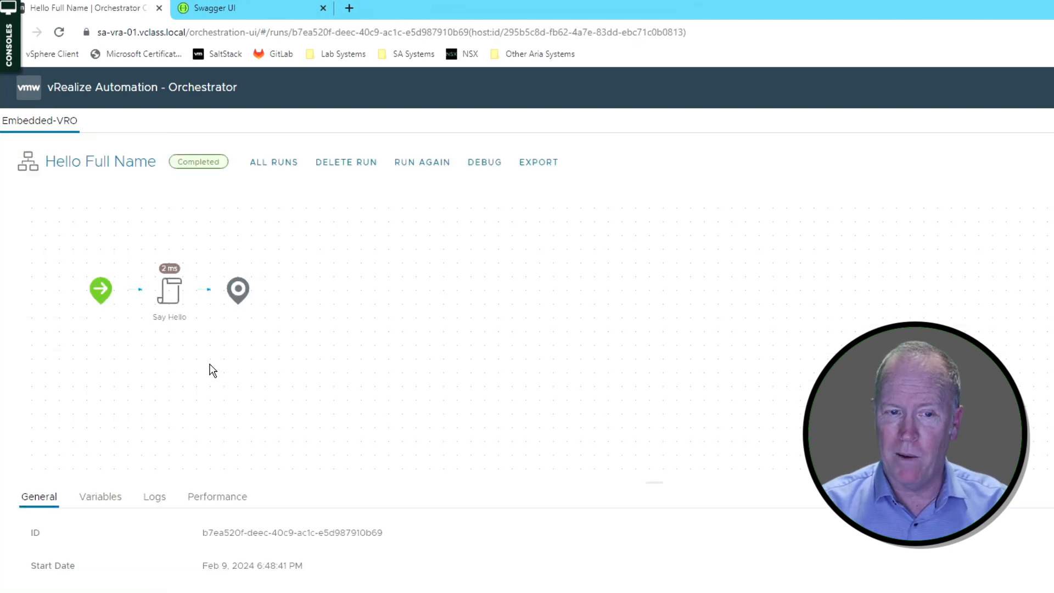
left_click(162, 502)
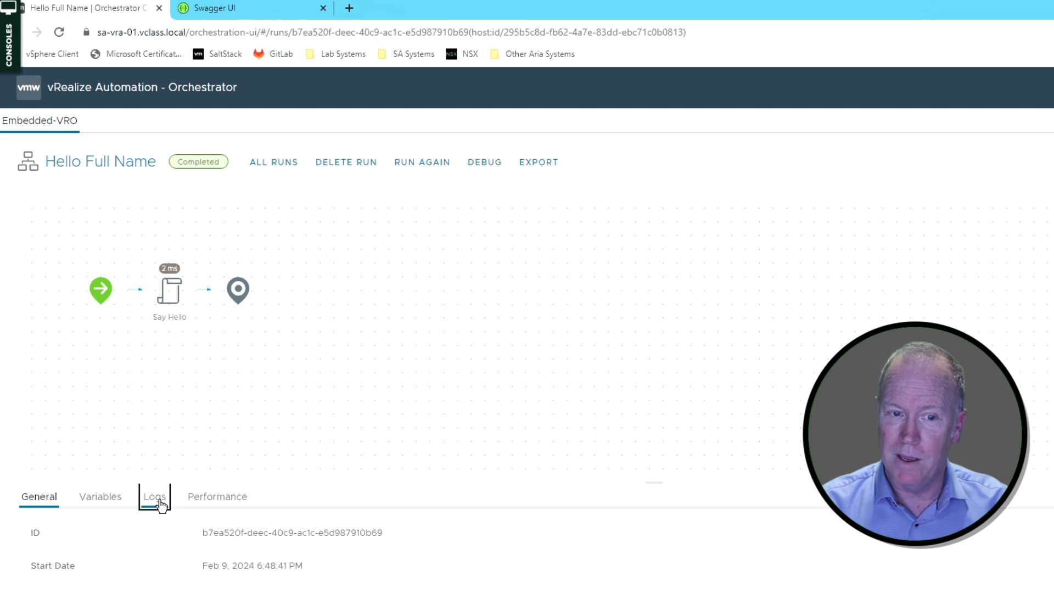